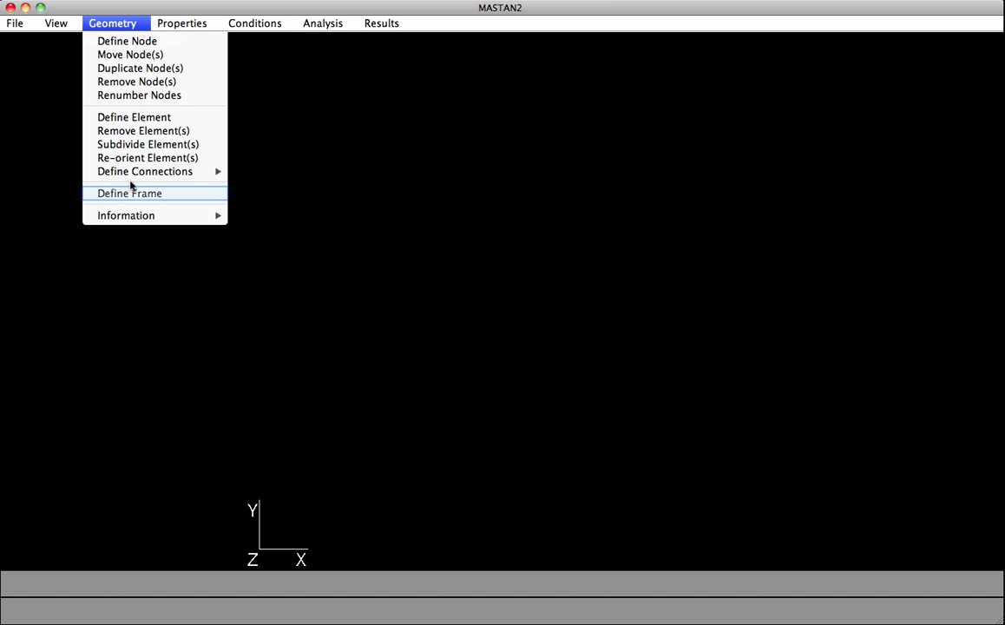
# Step: Define a regular frame of 1 bay at 240 wide and 1 story at 144 high
pyautogui.click(131, 199)
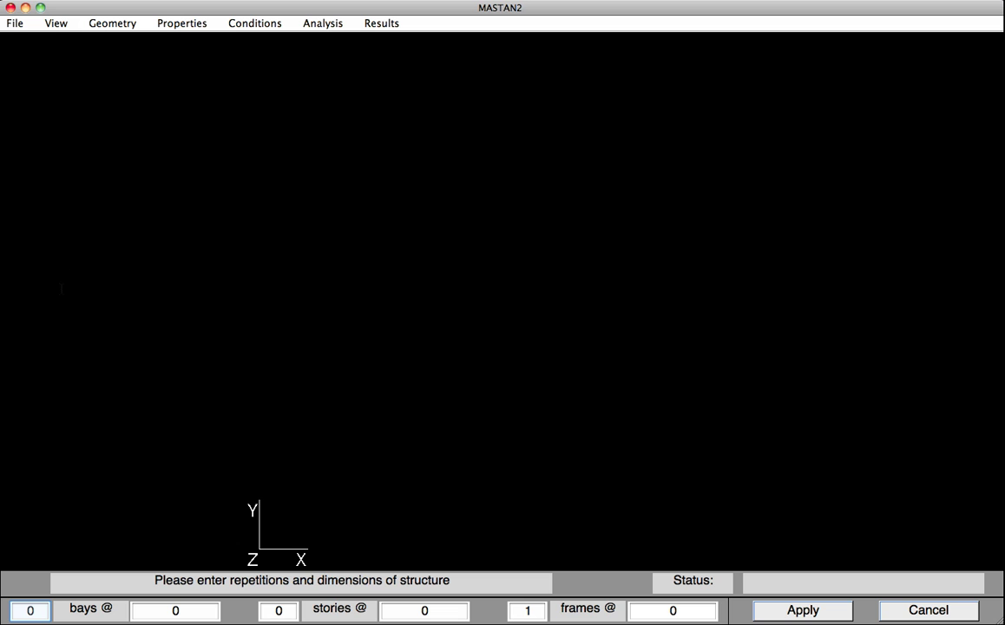
pyautogui.click(33, 611)
pyautogui.press('BackSpace')
pyautogui.write('1')
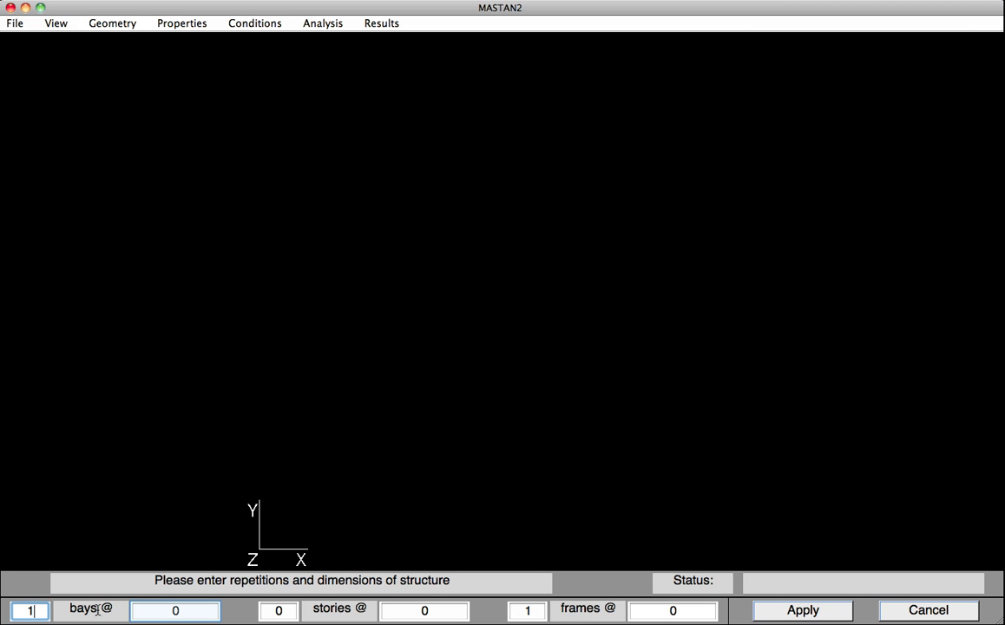
pyautogui.click(142, 610)
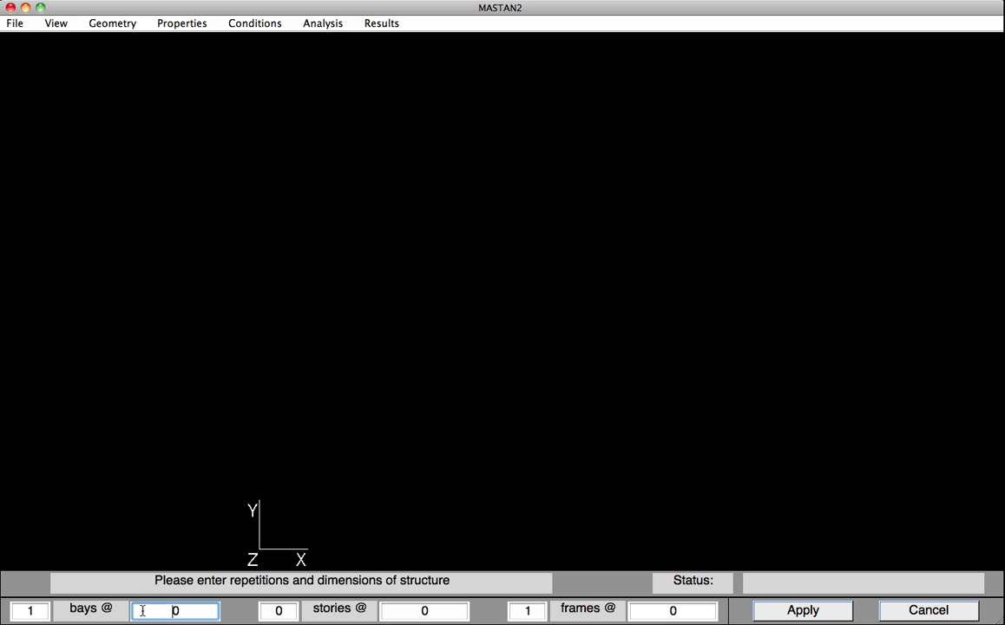
pyautogui.write('24')
pyautogui.click(266, 610)
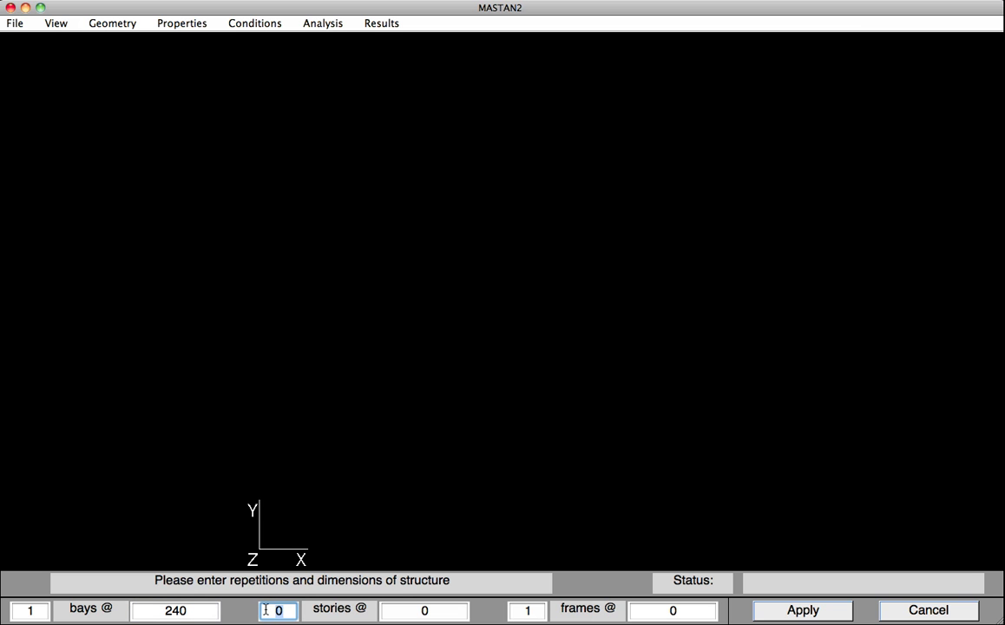
pyautogui.write('1')
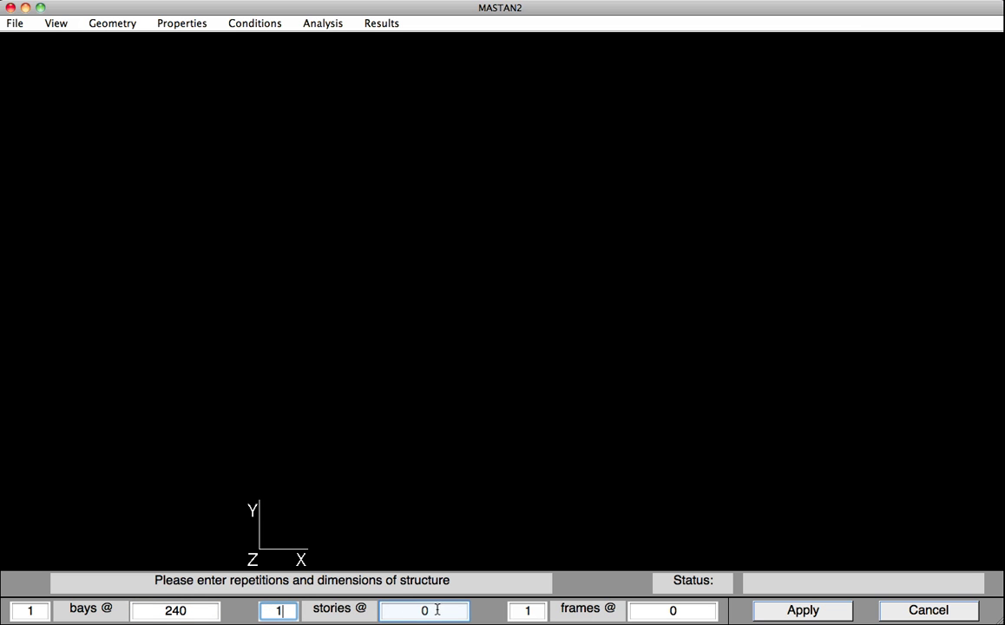
pyautogui.click(440, 610)
pyautogui.write('144')
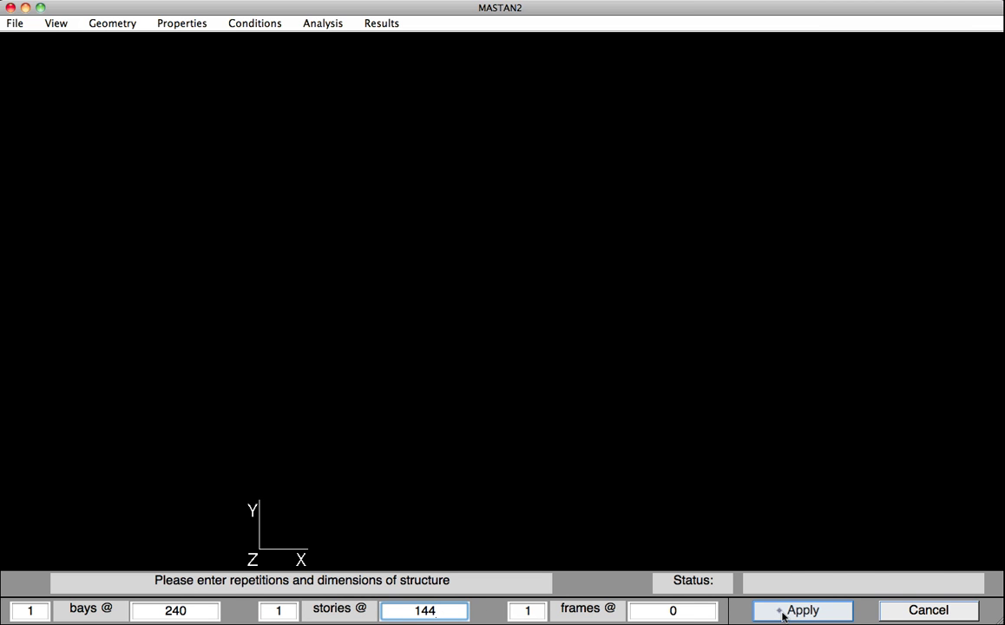
# Step: Apply the frame definition to create nodes N1–N4 and elements E1–E3
pyautogui.click(780, 612)
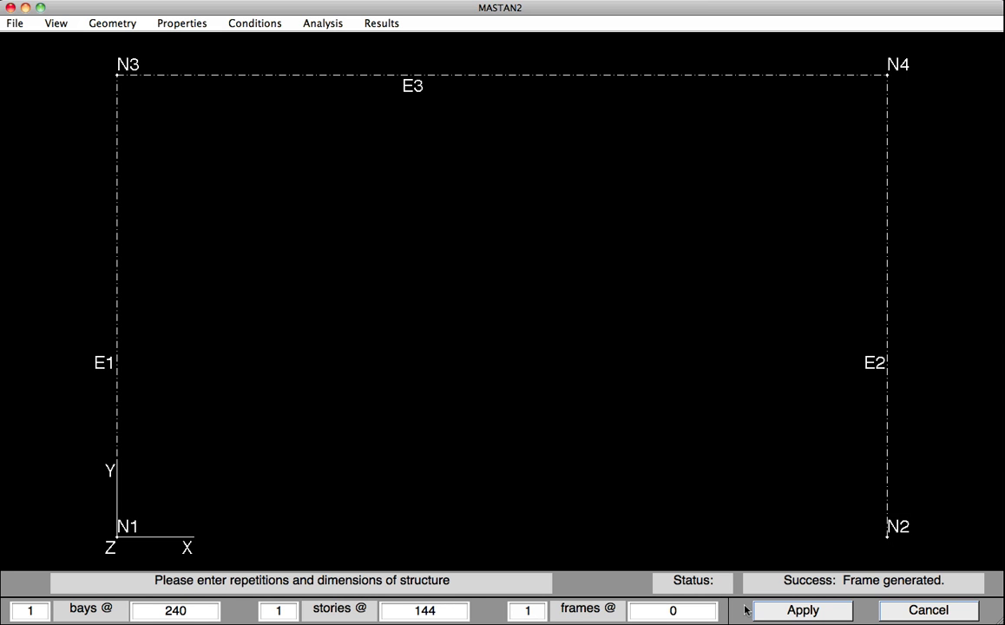
pyautogui.hotkey('alt', 'g')
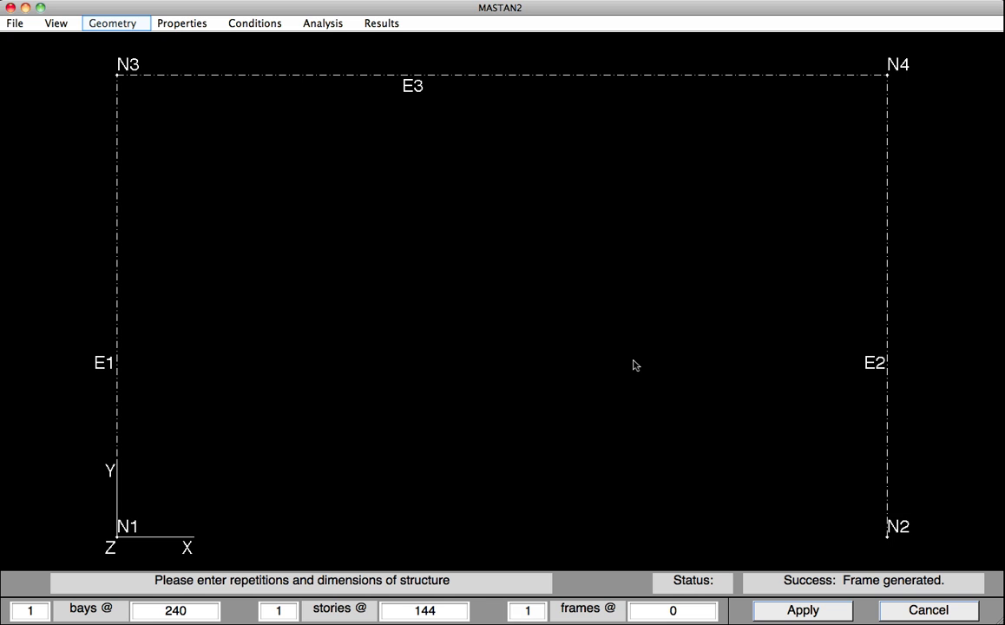
# Step: Select columns E1 and E2 and apply a beta angle of 90 degrees
pyautogui.click(110, 25)
pyautogui.click(110, 25)
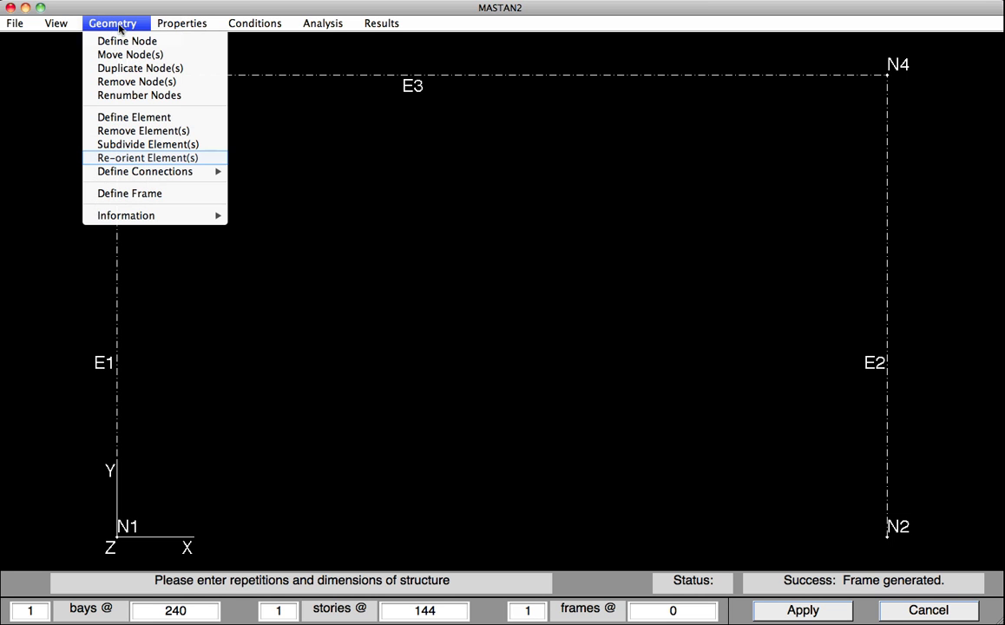
pyautogui.click(141, 159)
pyautogui.moveTo(139, 164); pyautogui.dragTo(116, 170)
pyautogui.moveTo(873, 224); pyautogui.dragTo(890, 232)
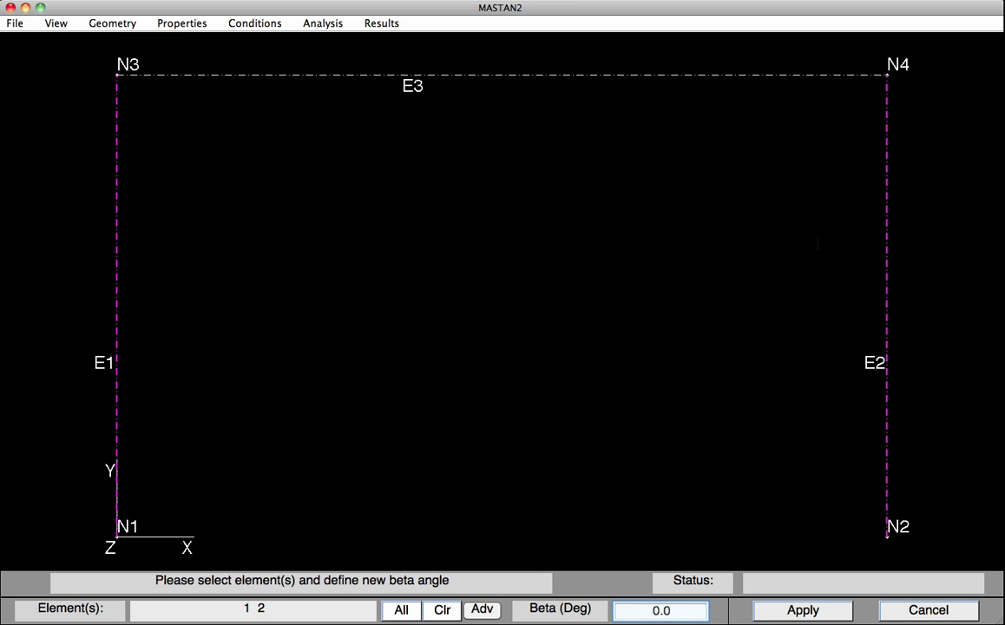
pyautogui.click(647, 612)
pyautogui.write('9')
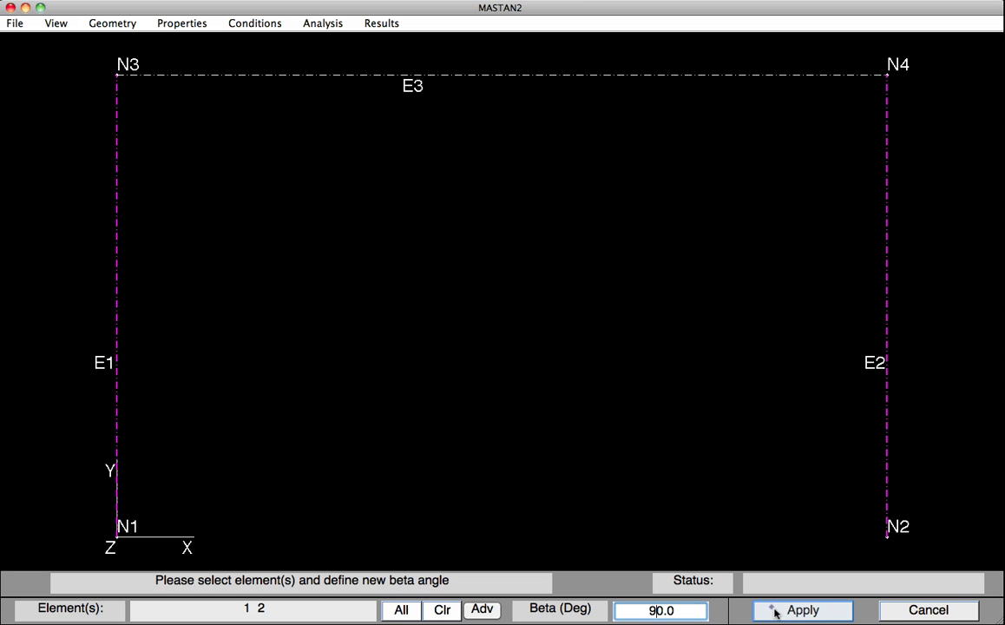
pyautogui.click(776, 613)
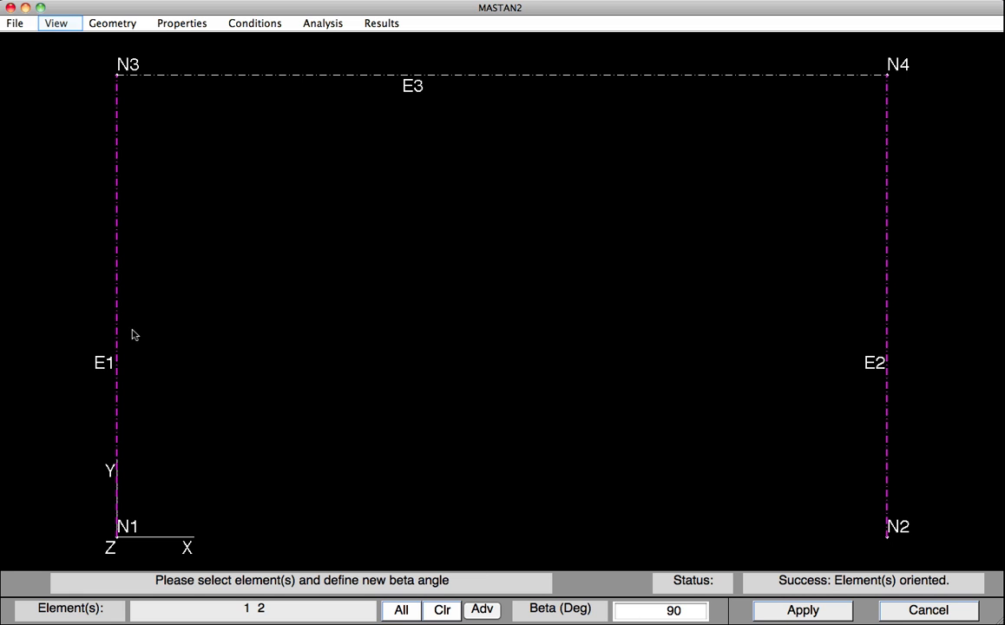
# Step: Turn on the Element Web (Local-y) labels to show web orientation markers
pyautogui.click(64, 25)
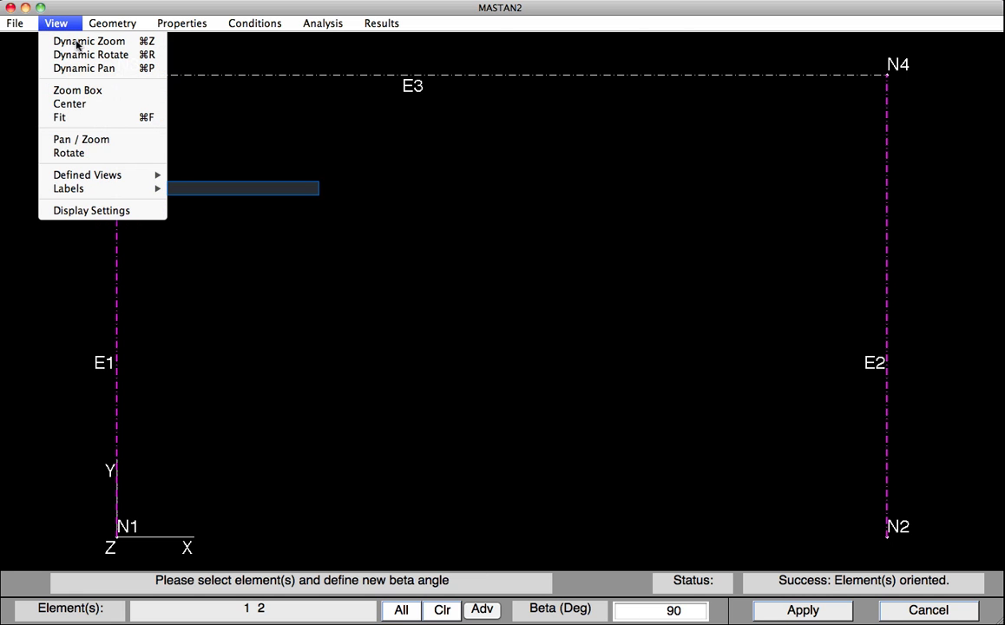
pyautogui.moveTo(88, 192)
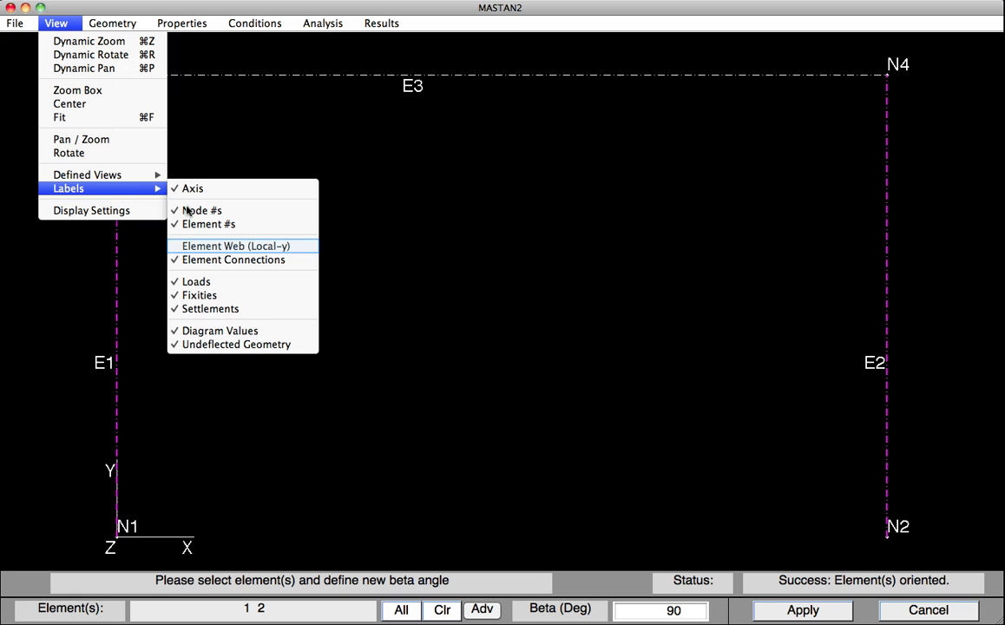
pyautogui.click(211, 251)
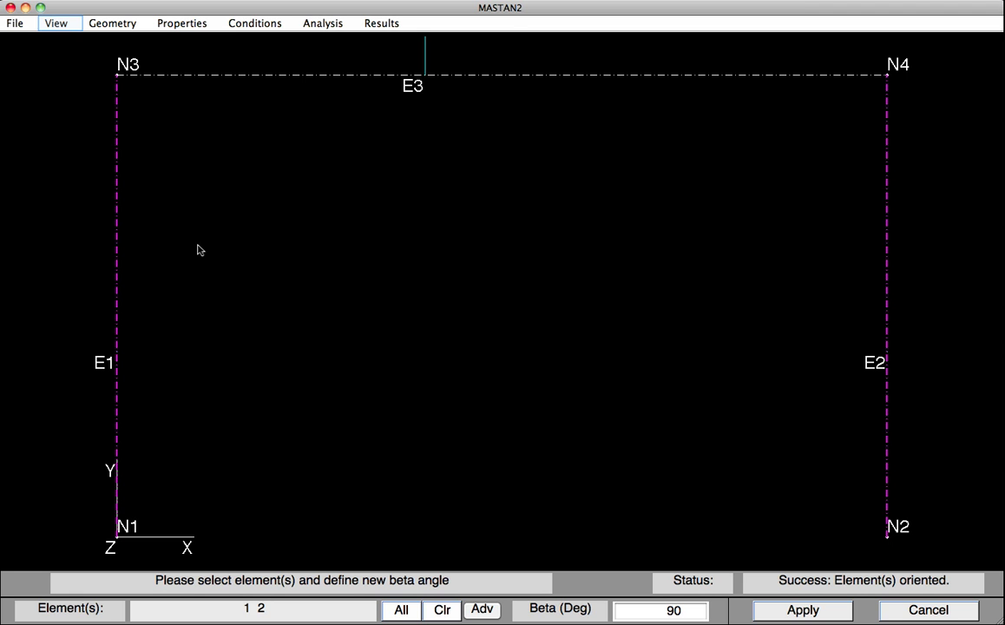
# Step: Switch to the isometric x-y-z view to inspect the member orientations
pyautogui.click(56, 27)
pyautogui.moveTo(105, 175)
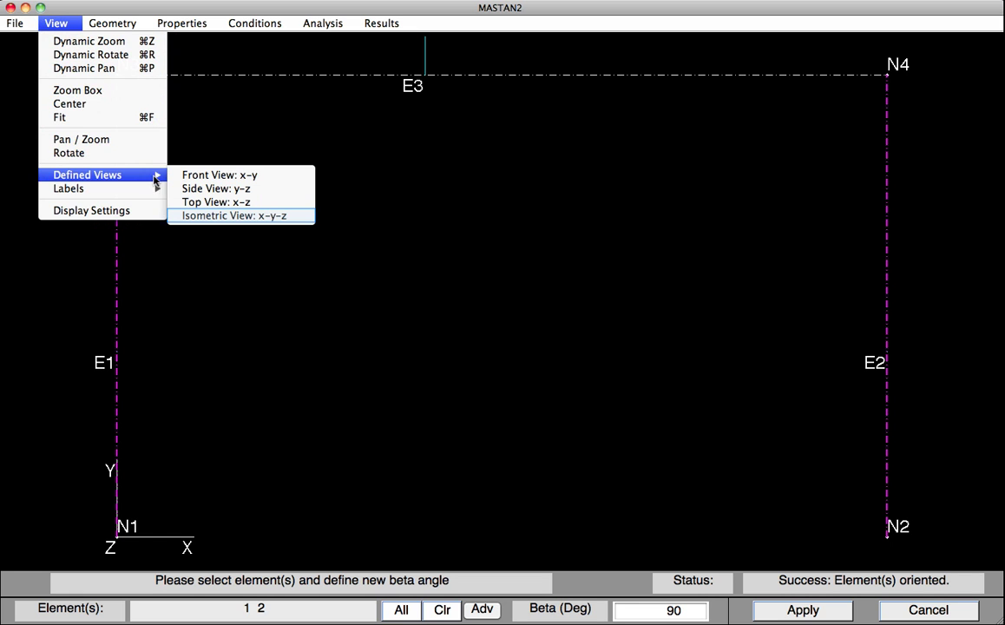
pyautogui.click(221, 217)
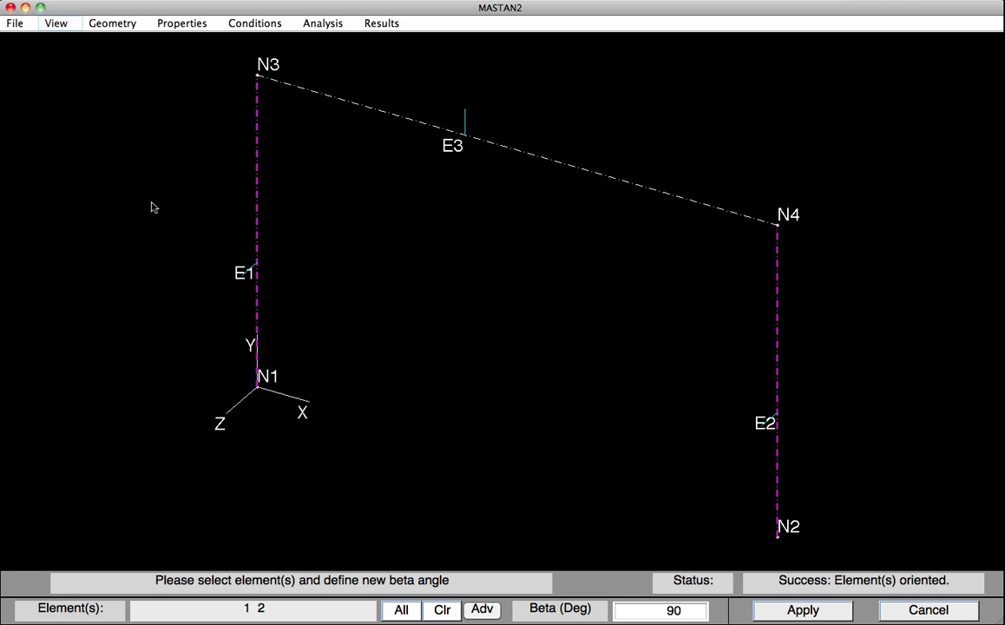
# Step: Return to the front x-y view and turn off the Element Web (Local-y) labels
pyautogui.click(47, 23)
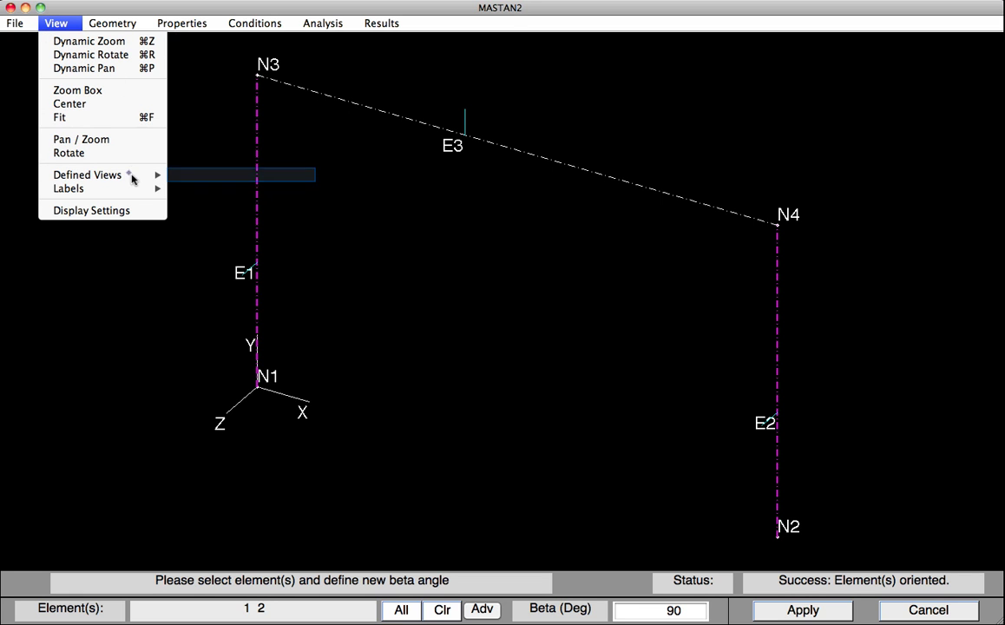
pyautogui.moveTo(147, 175)
pyautogui.click(196, 177)
pyautogui.click(62, 29)
pyautogui.moveTo(75, 188)
pyautogui.click(196, 245)
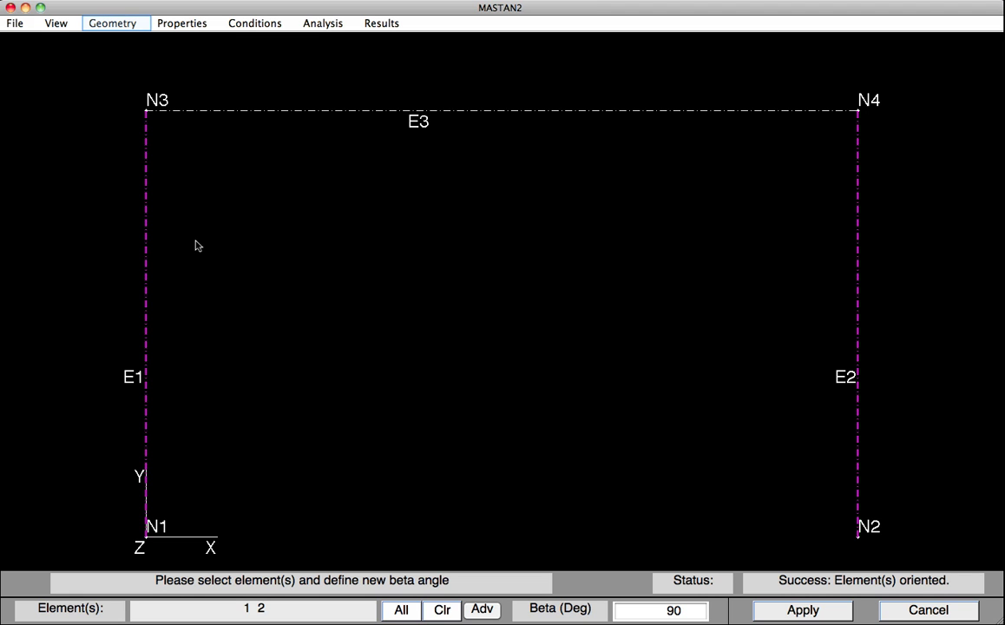
# Step: Subdivide columns E1 and E2 into 4 segments each, creating nodes N5–N10
pyautogui.click(117, 26)
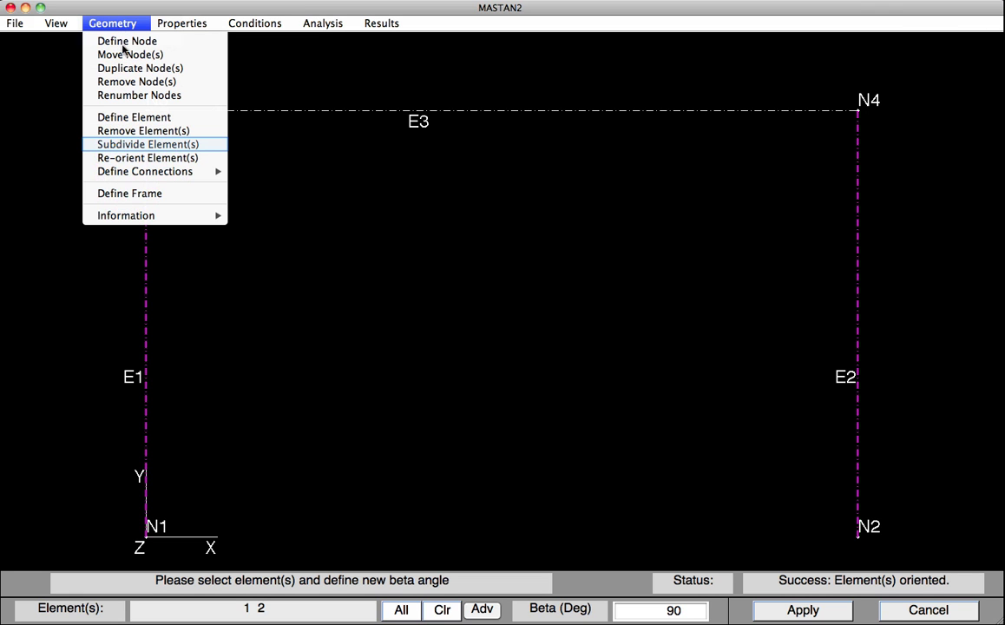
pyautogui.click(139, 144)
pyautogui.moveTo(132, 129); pyautogui.dragTo(147, 142)
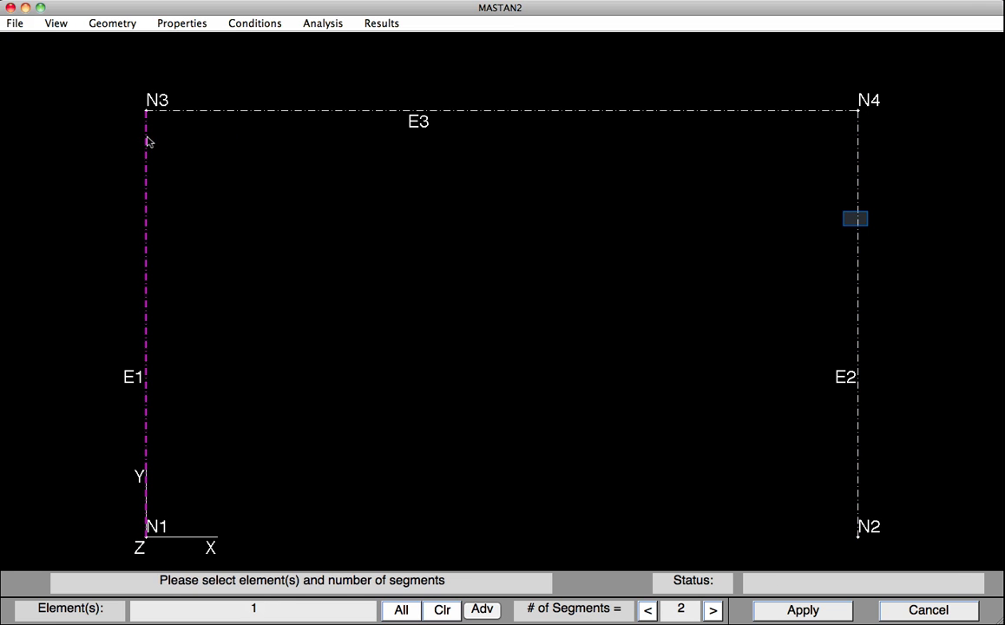
pyautogui.click(859, 225)
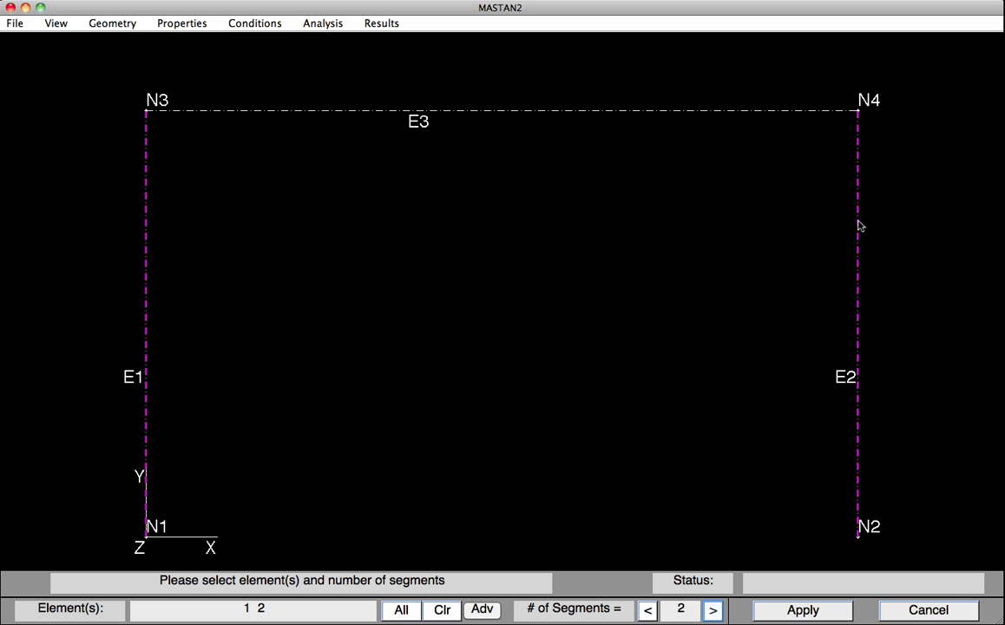
pyautogui.click(712, 611)
pyautogui.click(712, 611)
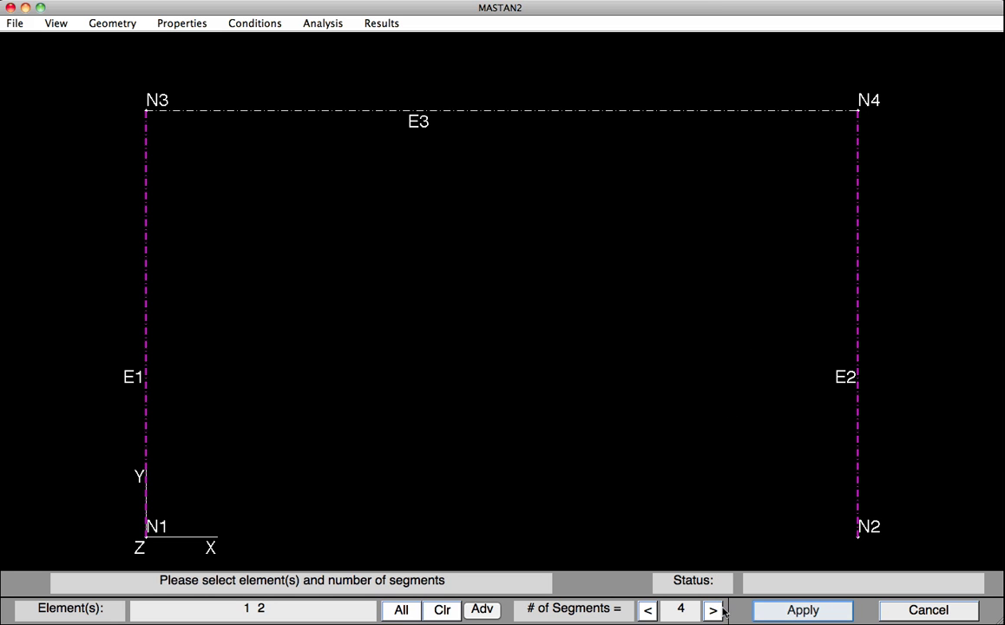
pyautogui.click(790, 613)
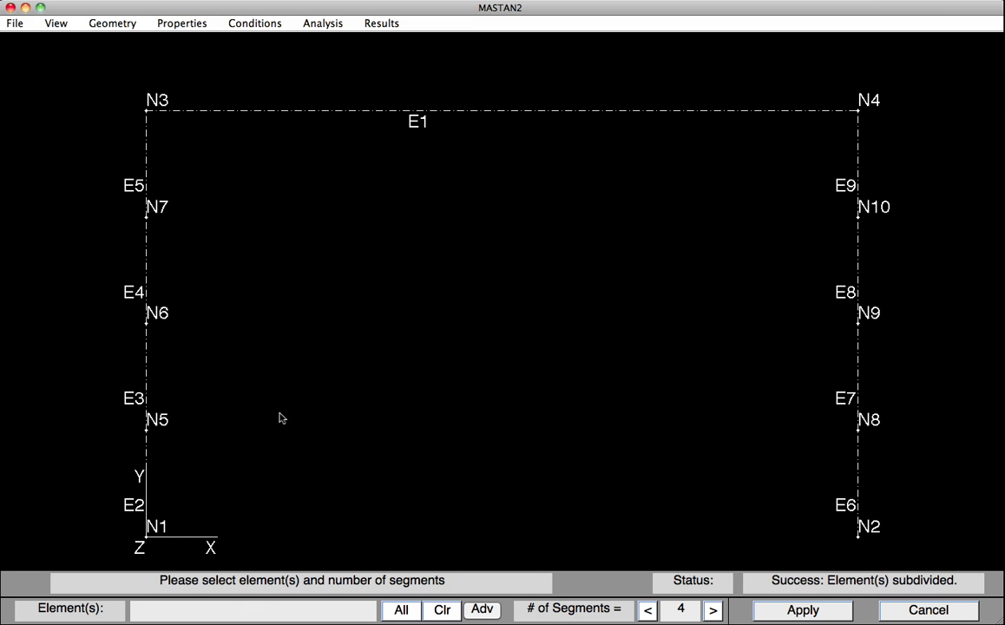
# Step: Define Section 1 as W12X58 from the AISC W Shapes database
pyautogui.click(171, 26)
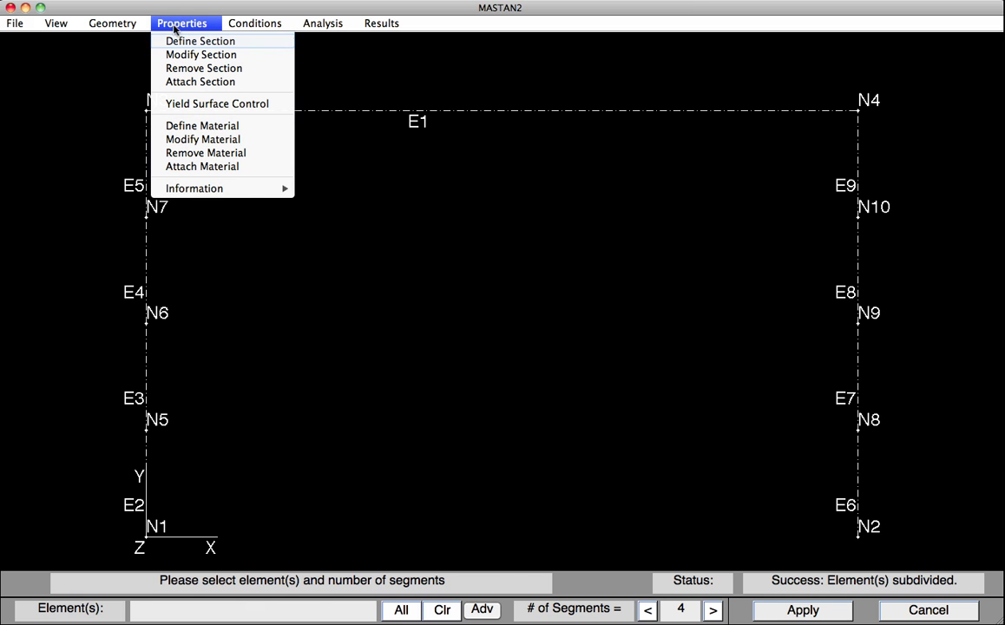
pyautogui.click(177, 42)
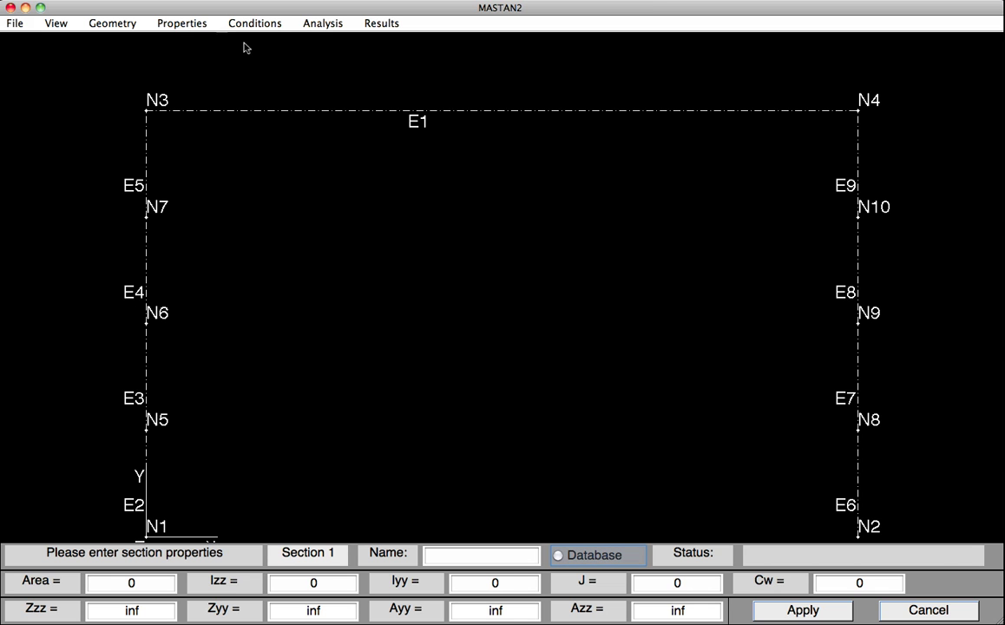
pyautogui.click(583, 560)
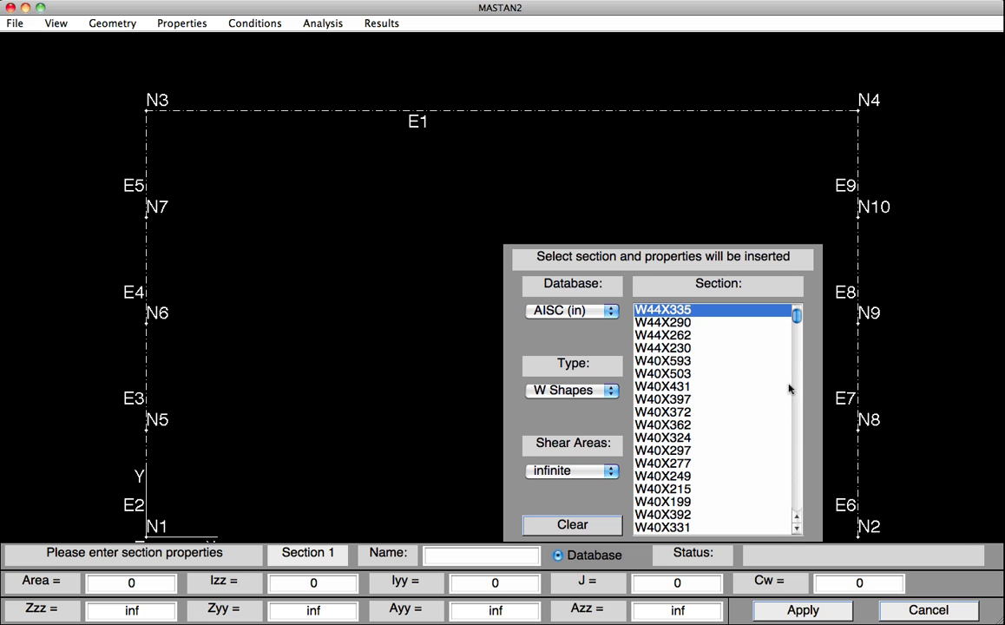
pyautogui.moveTo(795, 319); pyautogui.dragTo(793, 476)
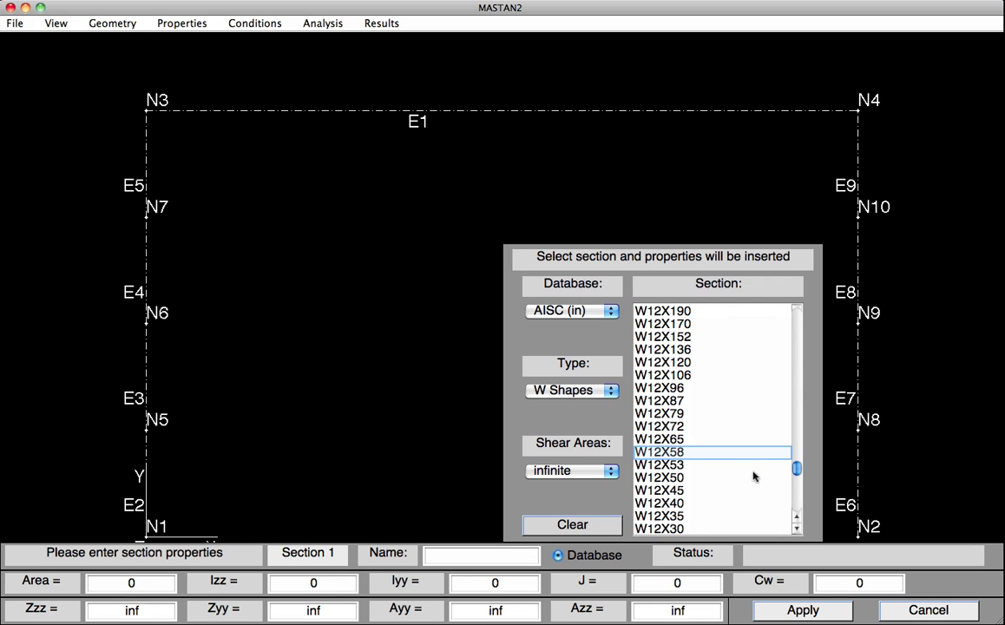
pyautogui.click(675, 452)
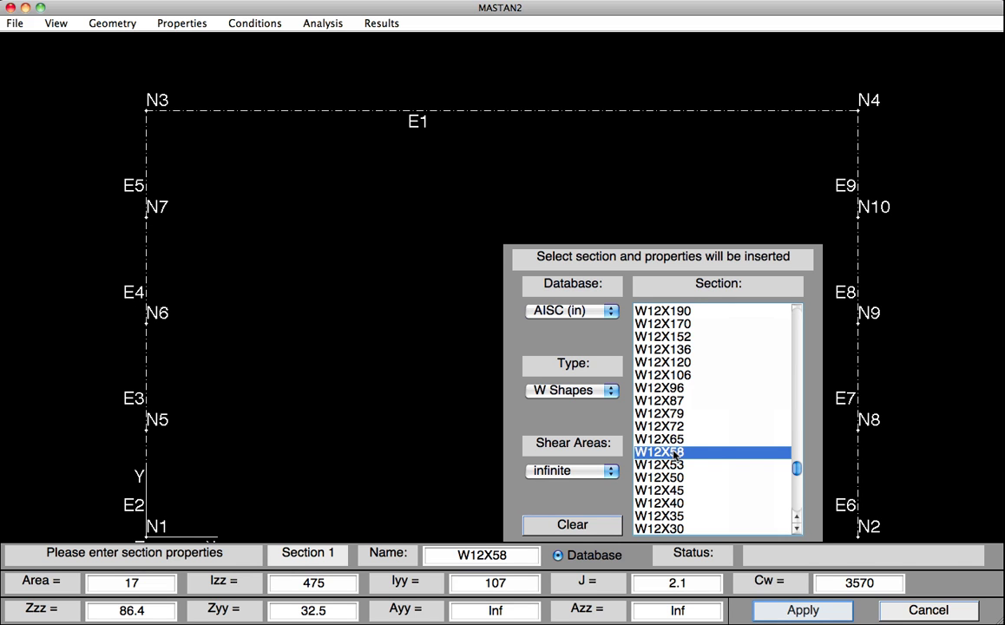
pyautogui.click(799, 611)
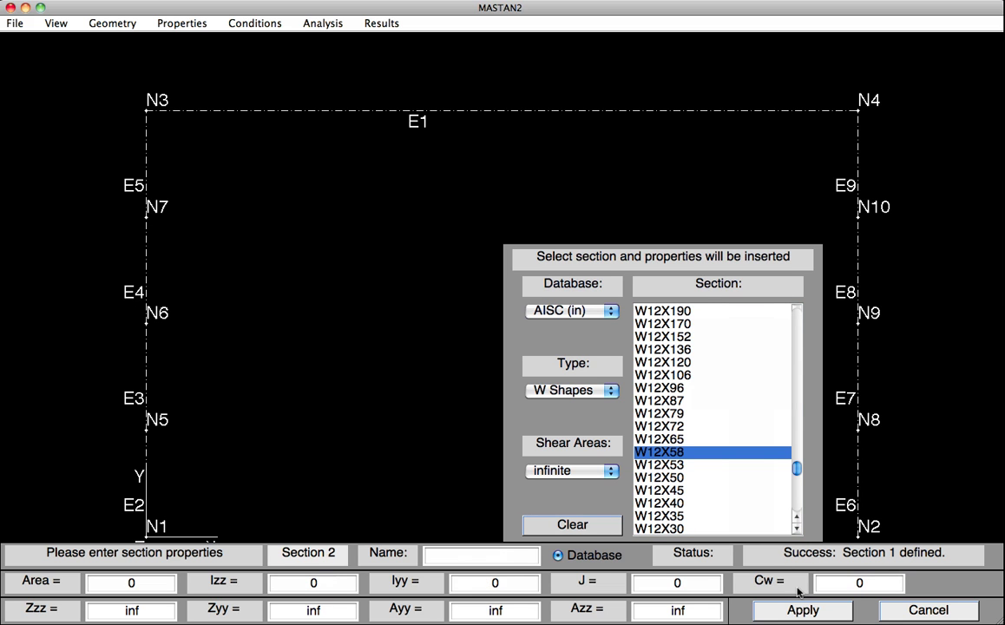
# Step: Pick W24X76 from the AISC W Shapes list and save it as Section 2
pyautogui.moveTo(799, 471); pyautogui.dragTo(798, 469)
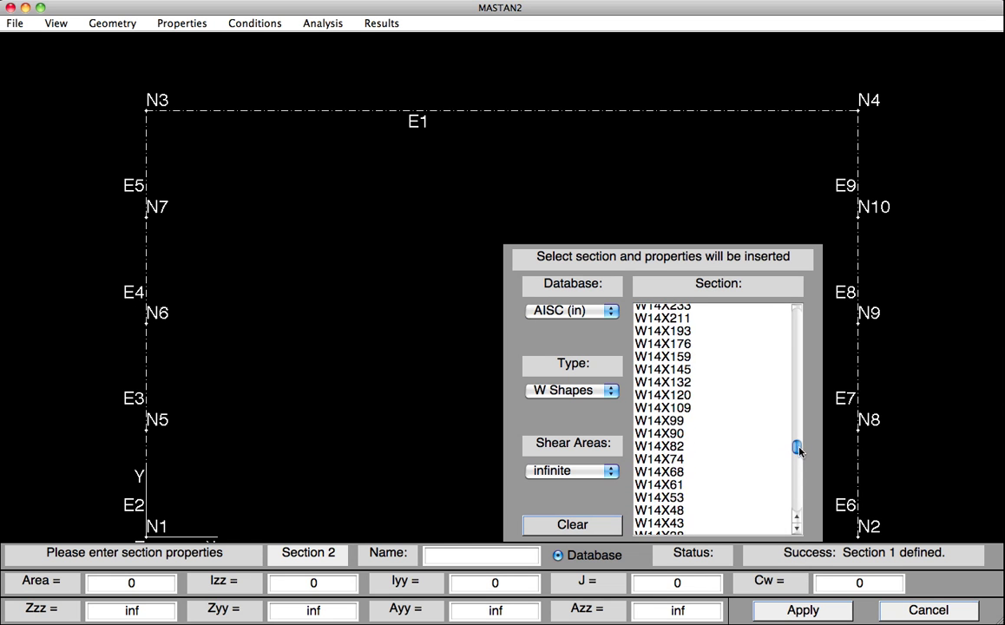
pyautogui.moveTo(798, 445); pyautogui.dragTo(803, 393)
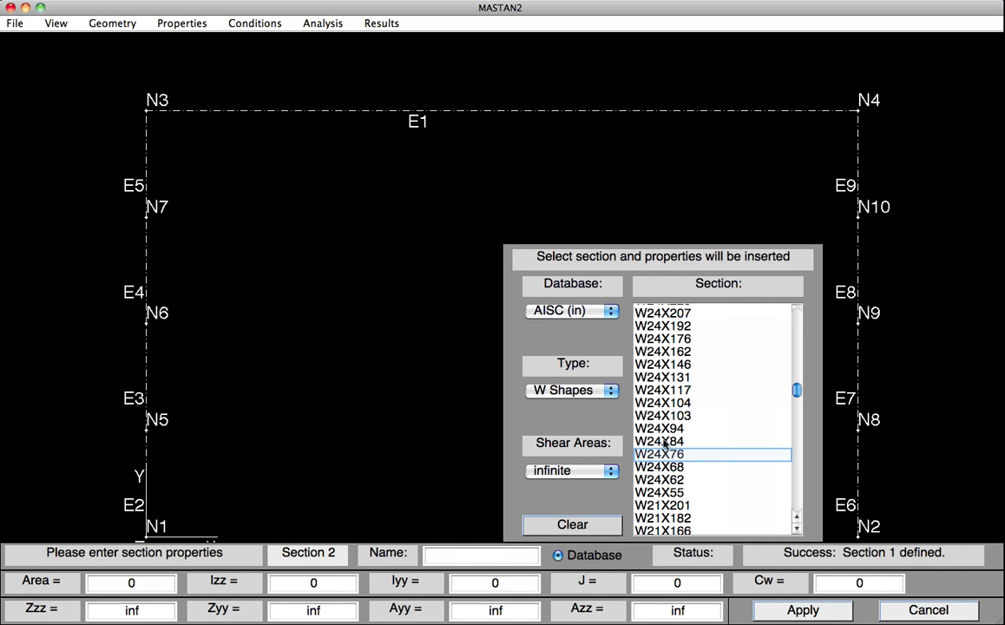
pyautogui.click(663, 454)
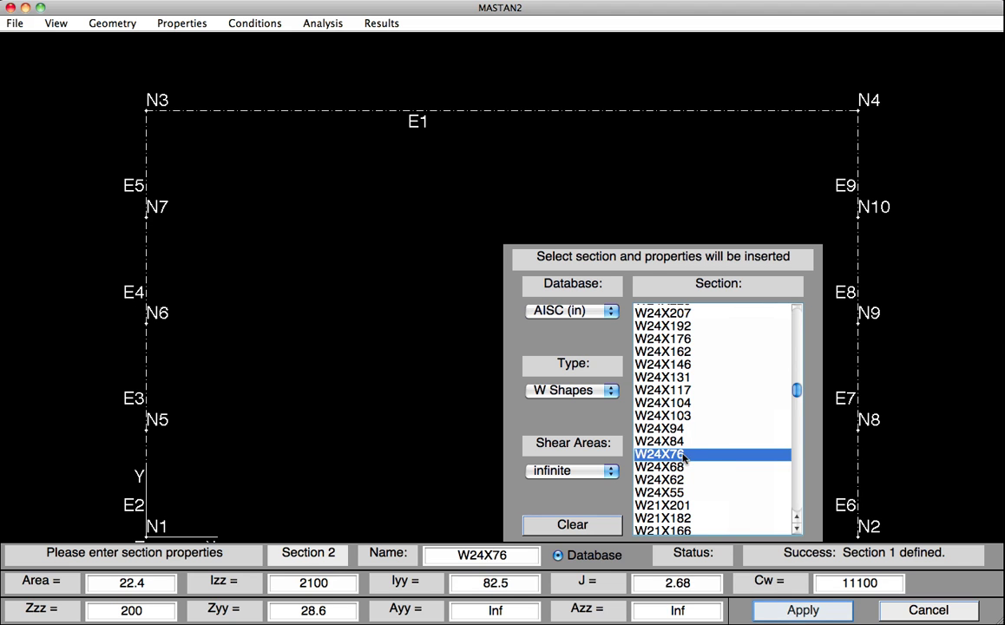
pyautogui.click(787, 612)
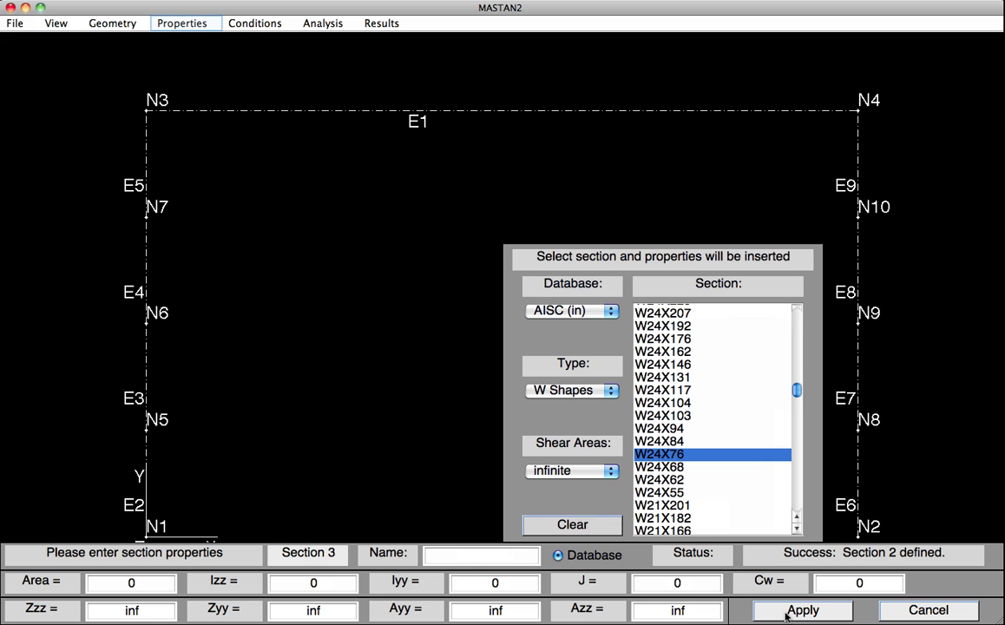
# Step: Attach Section 1 (W12X58) to every element except beam E1
pyautogui.click(169, 27)
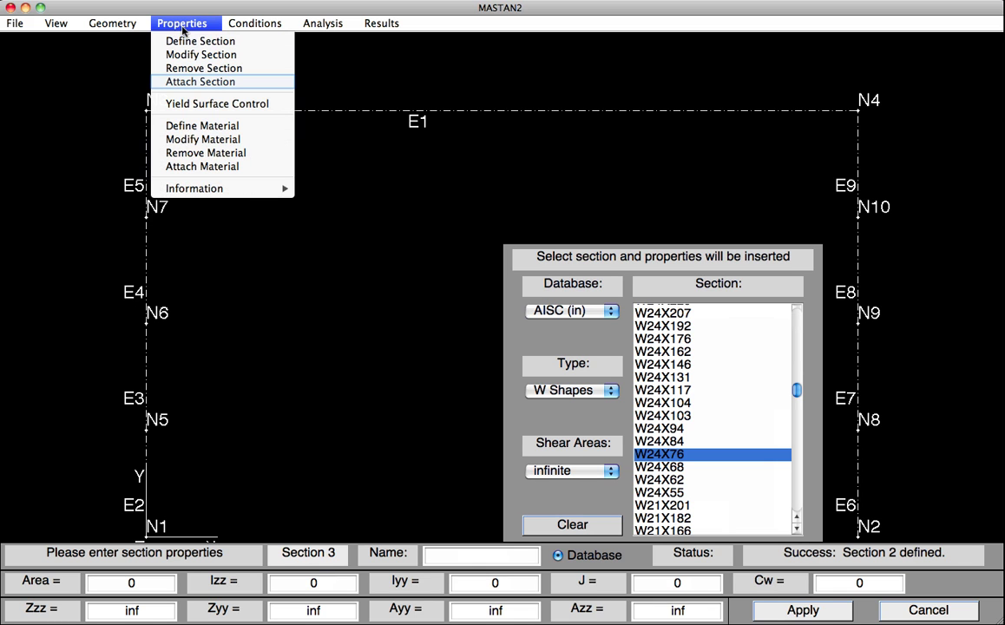
pyautogui.click(202, 82)
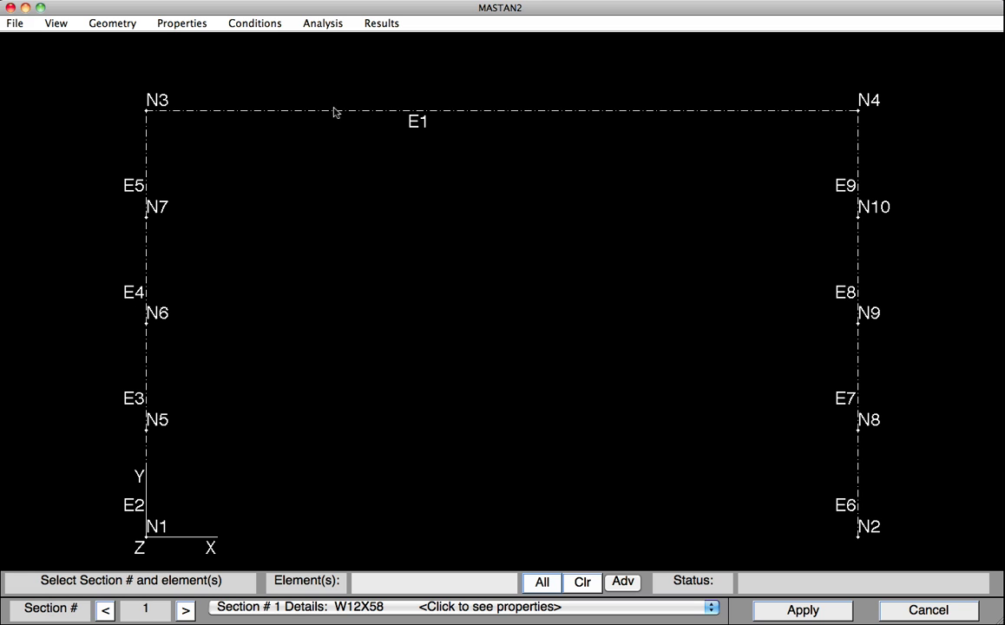
pyautogui.click(538, 581)
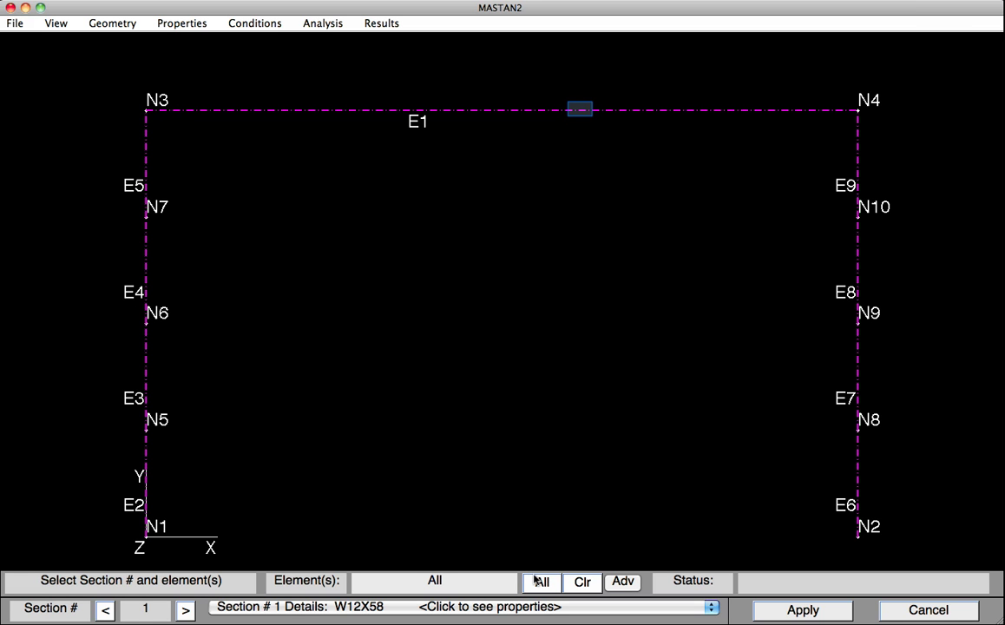
pyautogui.click(584, 116)
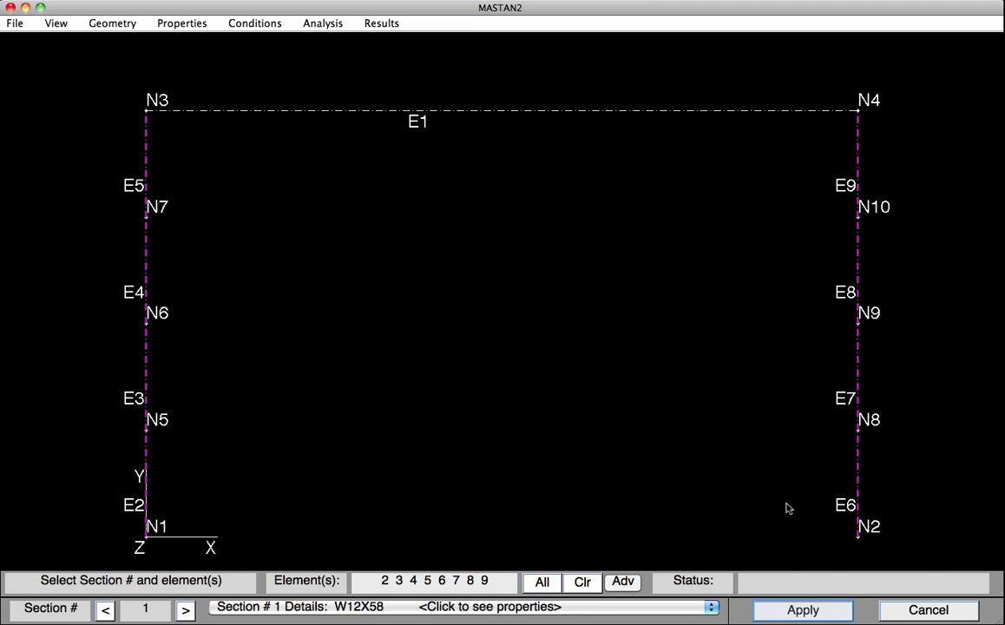
pyautogui.click(792, 611)
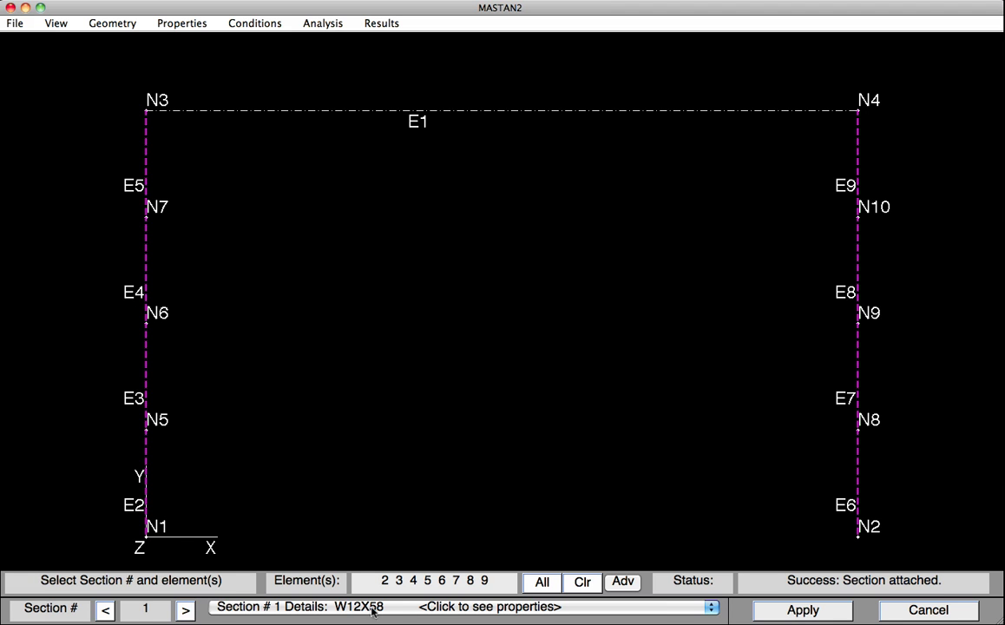
# Step: Attach Section 2 (W24X76) to beam E1 only
pyautogui.click(184, 609)
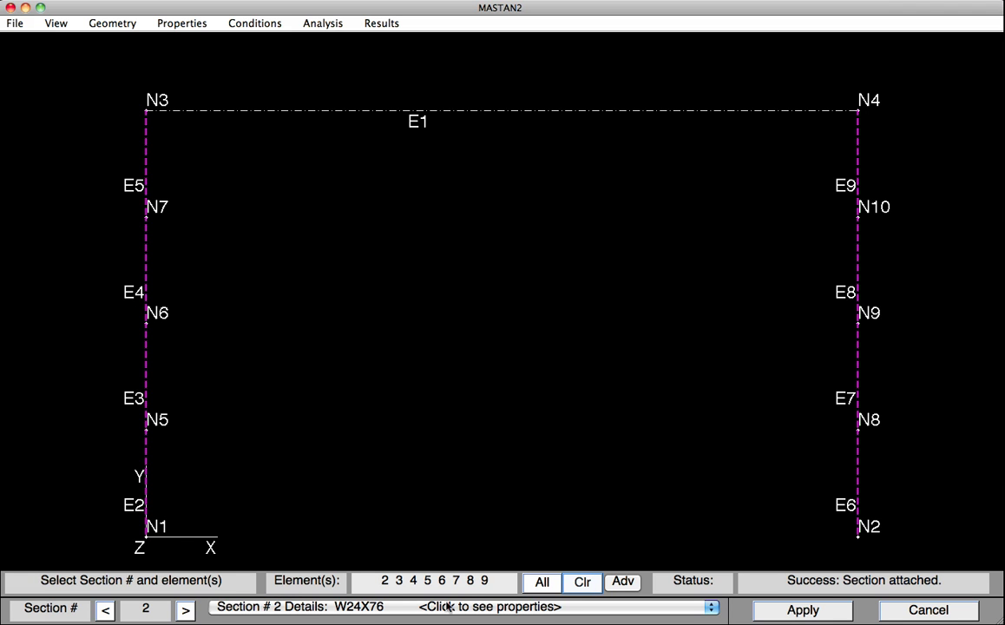
pyautogui.click(579, 584)
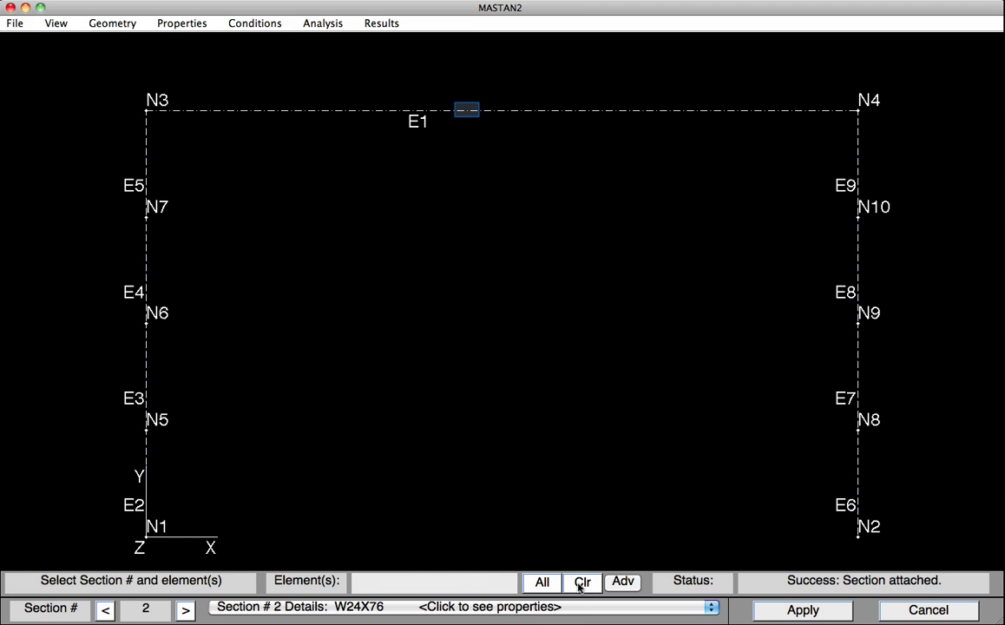
pyautogui.click(474, 110)
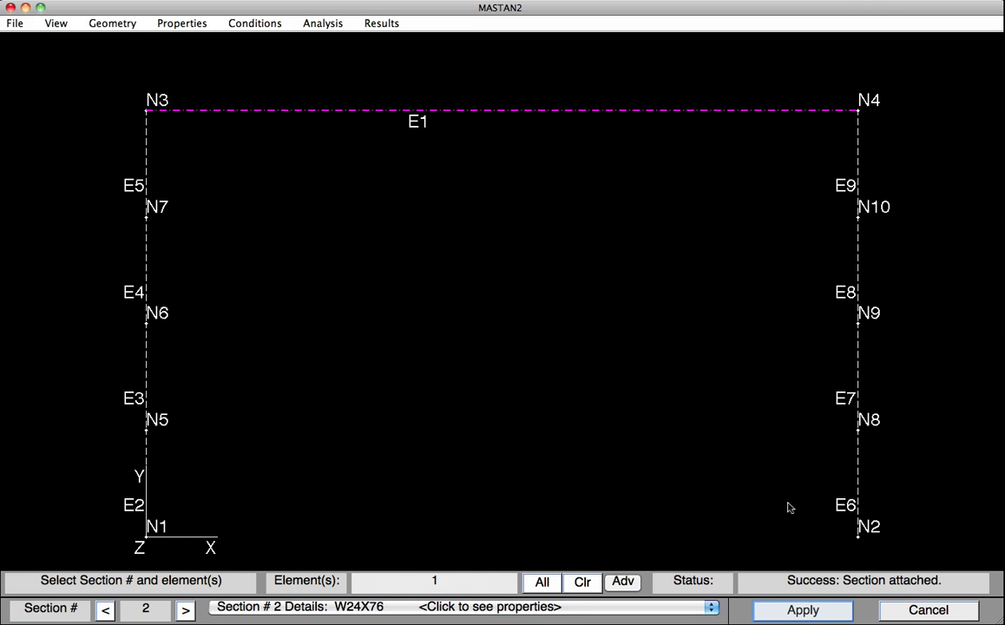
pyautogui.click(795, 611)
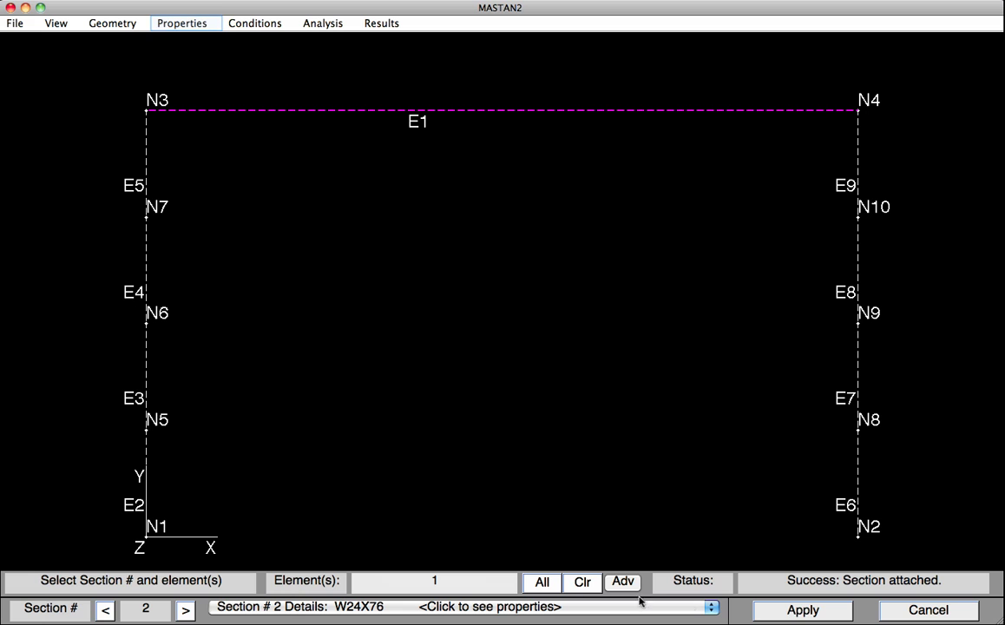
# Step: Create material 'Steel' with E = 0.8*29000 and Fy = 50
pyautogui.click(181, 24)
pyautogui.click(191, 127)
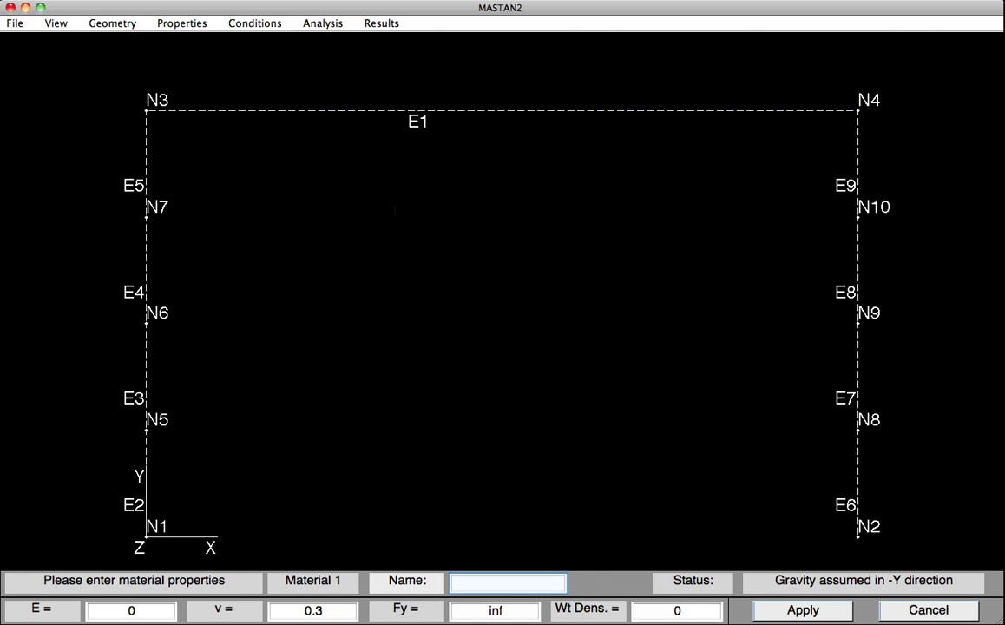
pyautogui.click(499, 584)
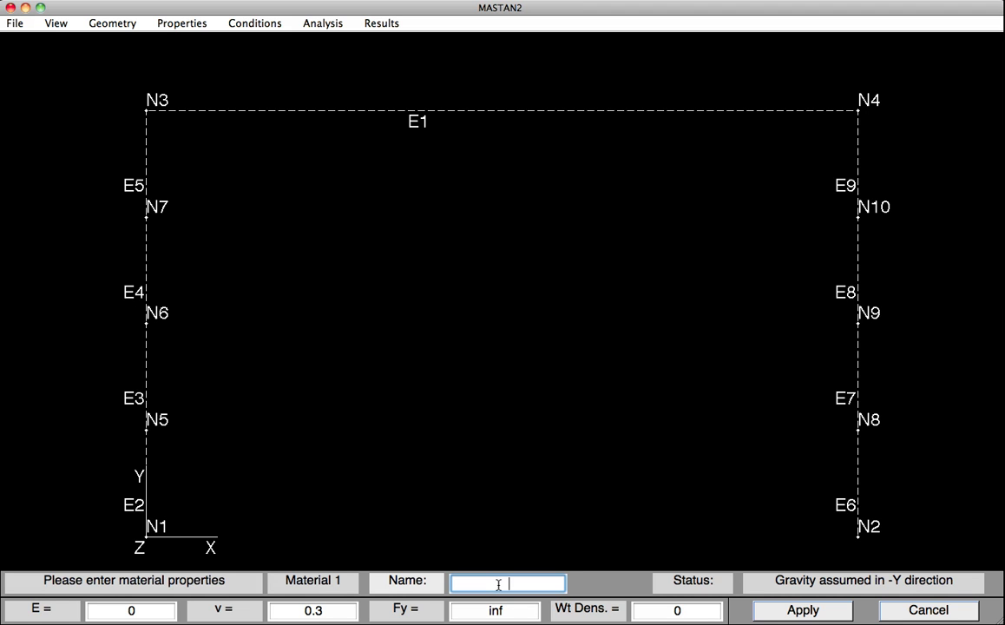
pyautogui.write('Steel')
pyautogui.press('Tab')
pyautogui.write('0.8*29000')
pyautogui.press('Tab')
pyautogui.press('Tab')
pyautogui.write('50')
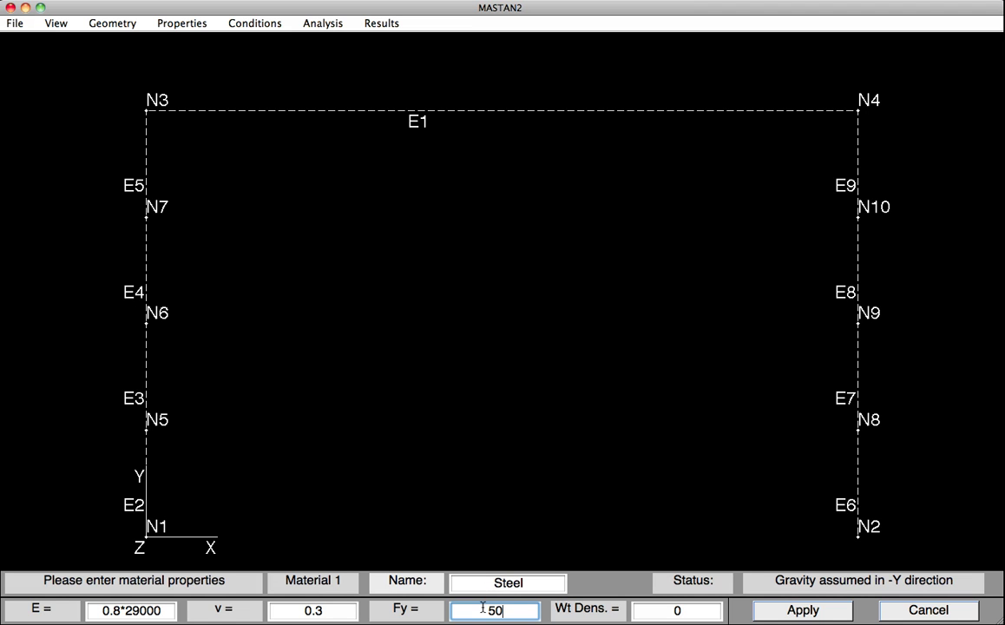
pyautogui.click(775, 609)
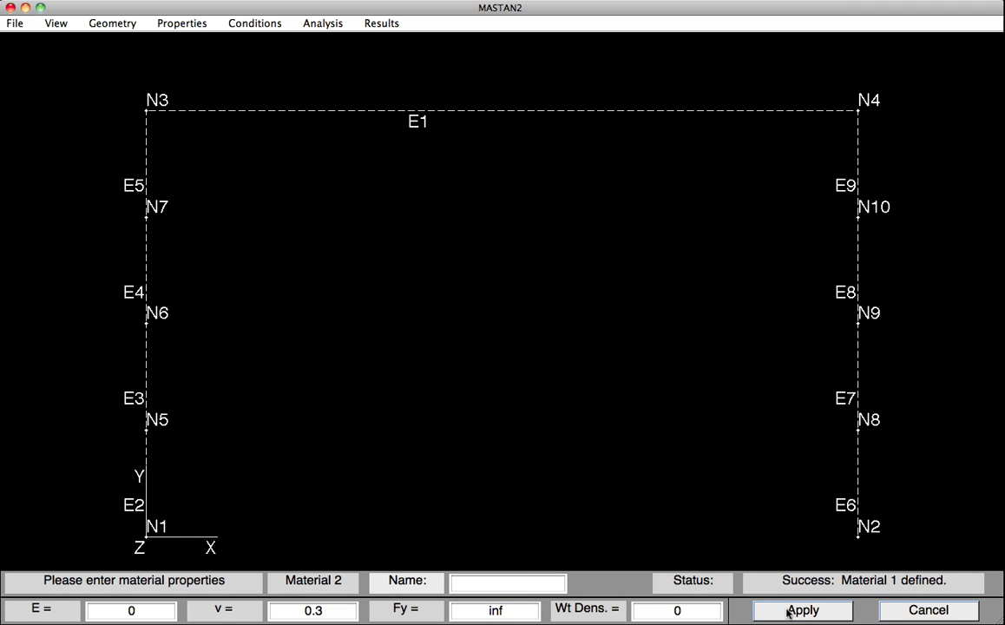
# Step: Attach Material 1 (Steel) to all frame elements E1–E9
pyautogui.hotkey('alt', 'p')
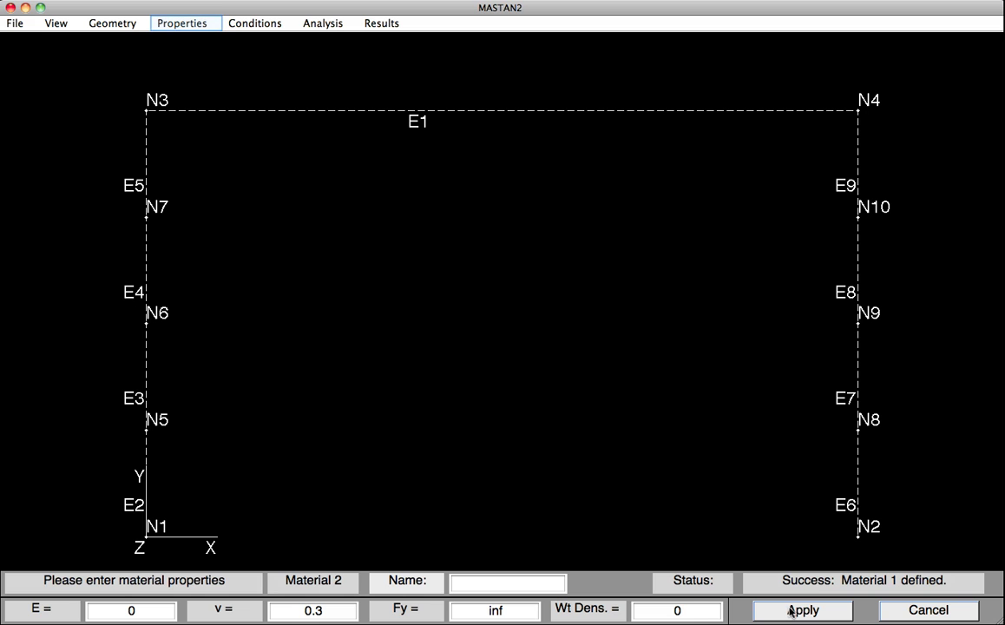
pyautogui.click(162, 27)
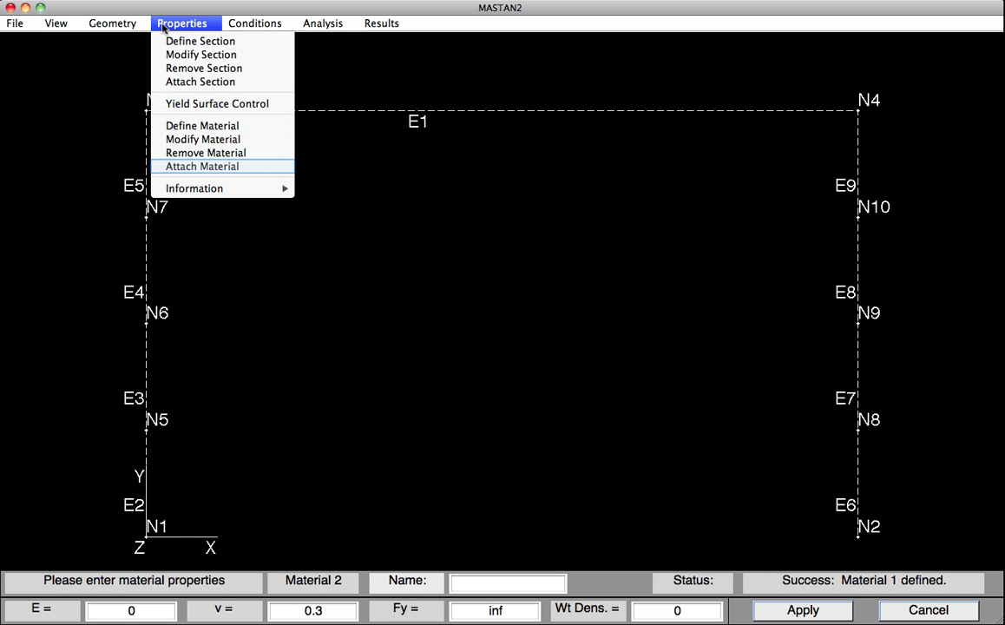
pyautogui.click(171, 170)
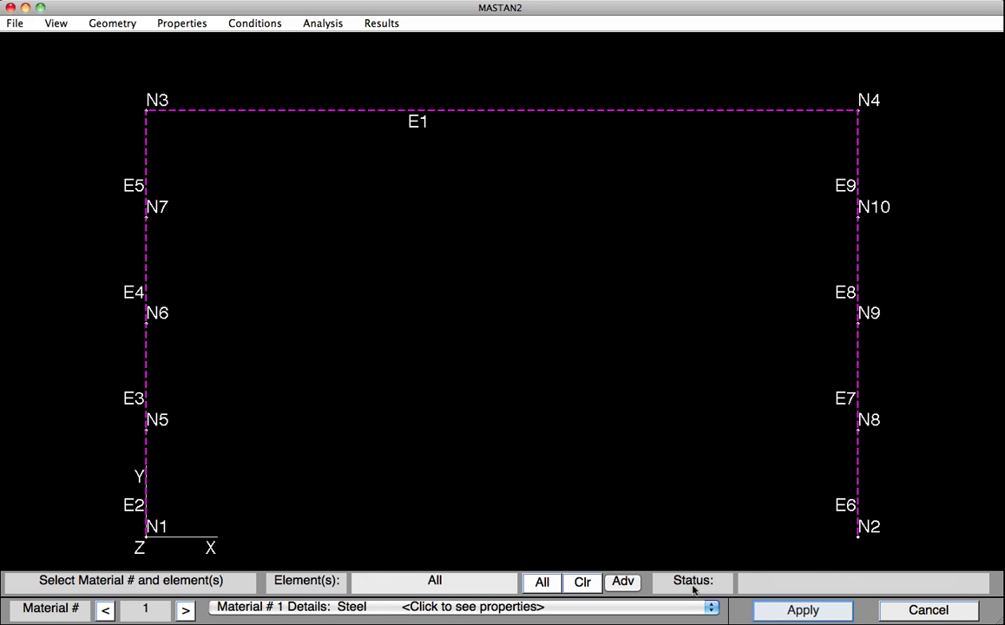
pyautogui.click(779, 612)
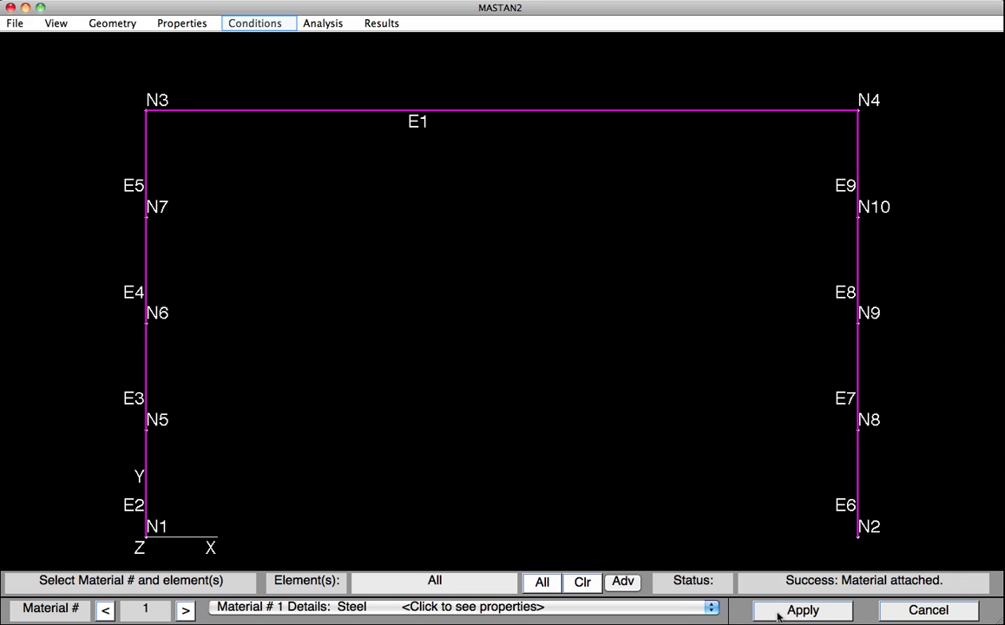
# Step: Fix X and Y displacements at base nodes N1 and N2 to pin them
pyautogui.click(250, 27)
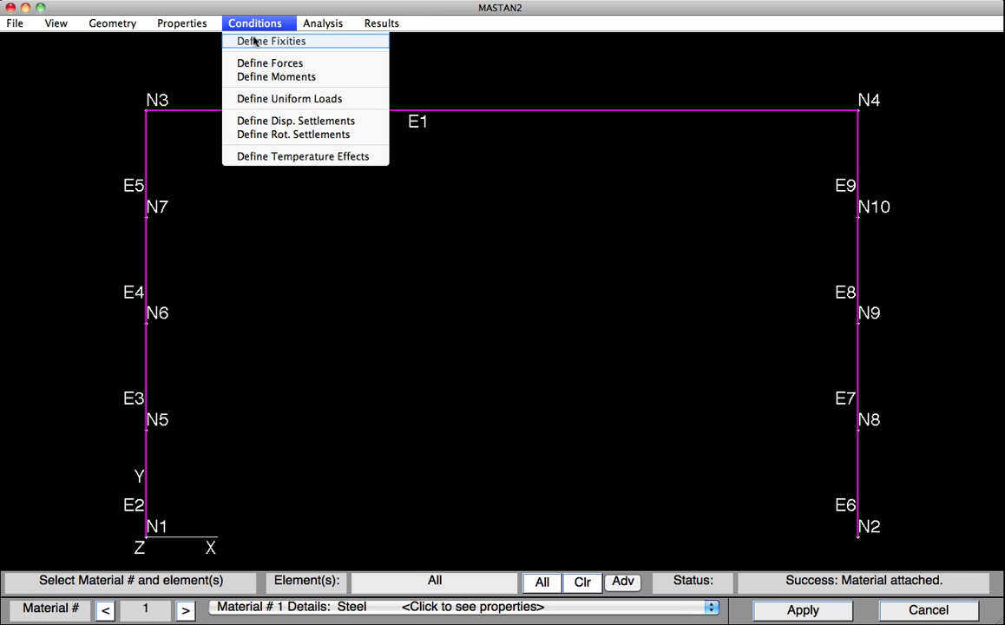
pyautogui.click(255, 42)
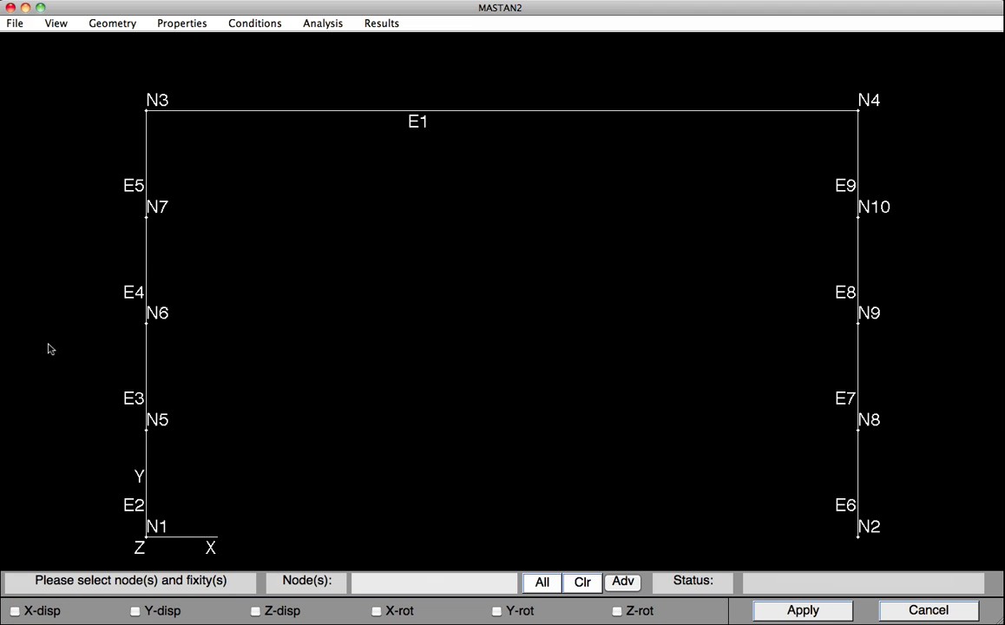
pyautogui.click(32, 611)
pyautogui.click(155, 613)
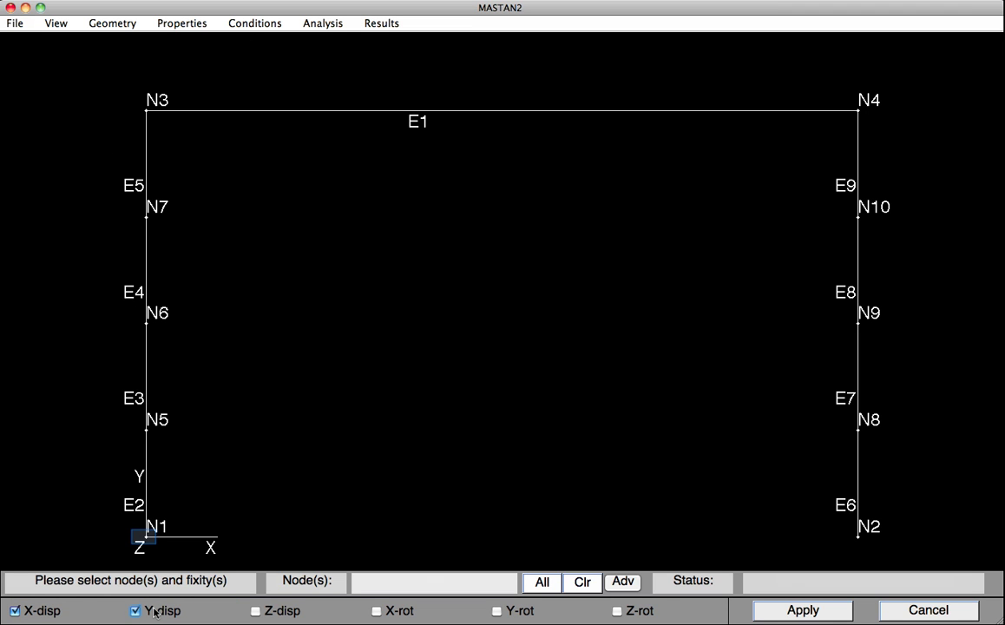
pyautogui.click(147, 538)
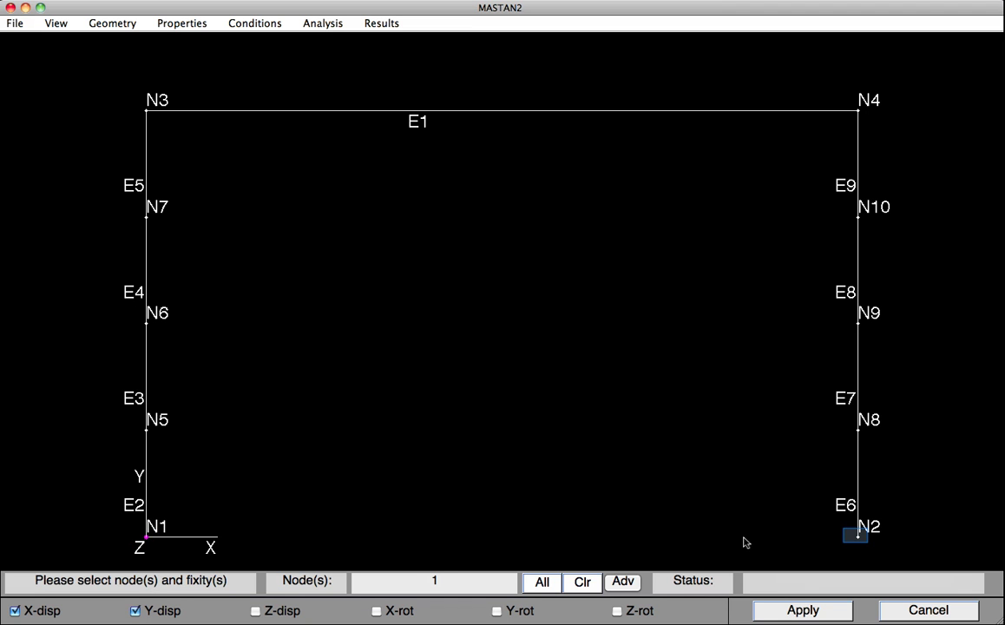
pyautogui.click(858, 538)
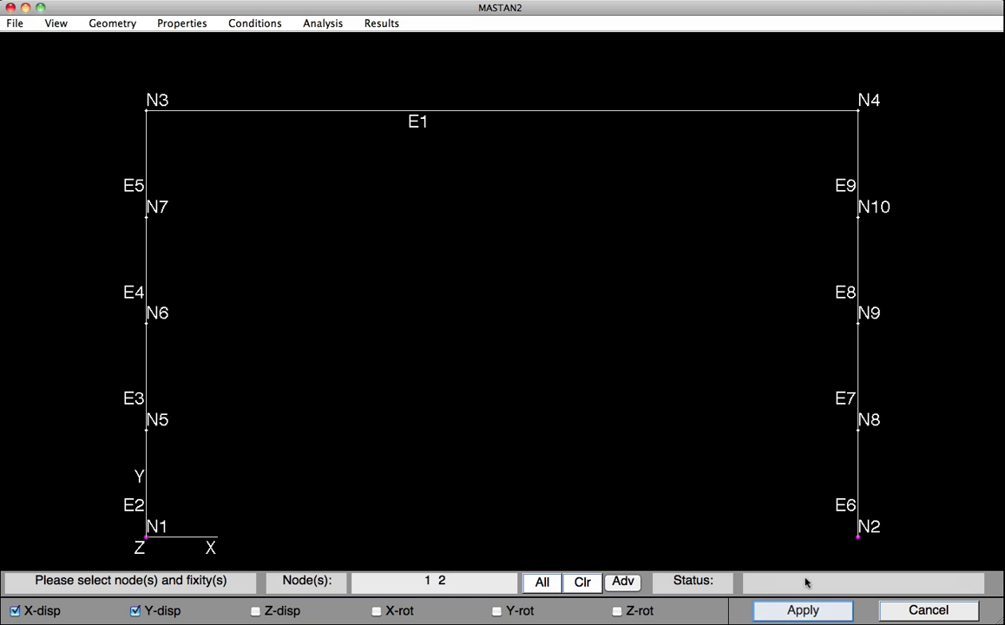
pyautogui.click(803, 611)
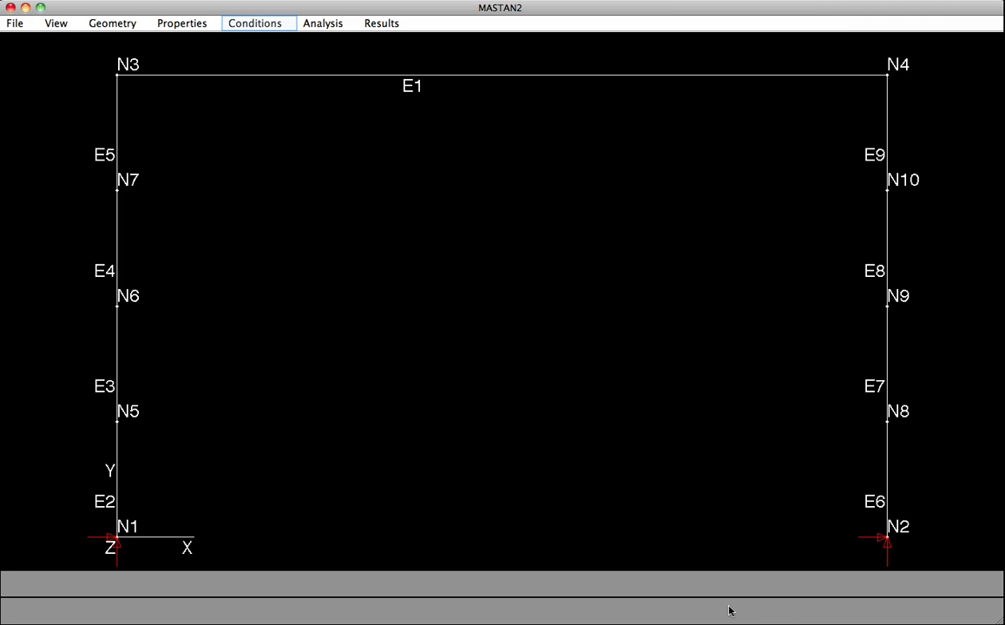
# Step: Apply a horizontal nodal force PX = 10 at top-left node N3
pyautogui.click(245, 30)
pyautogui.click(253, 66)
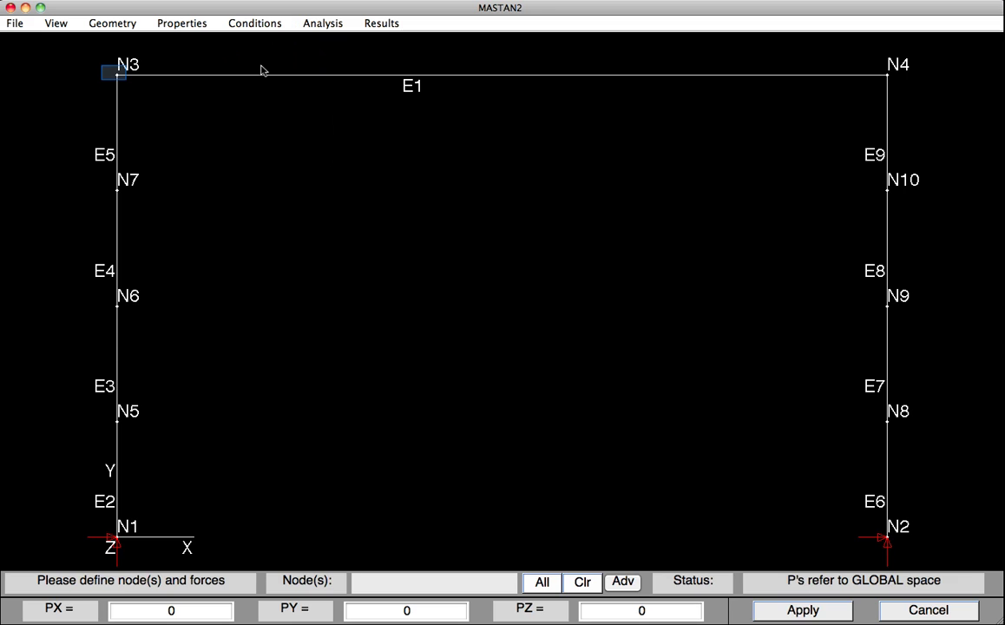
pyautogui.click(118, 75)
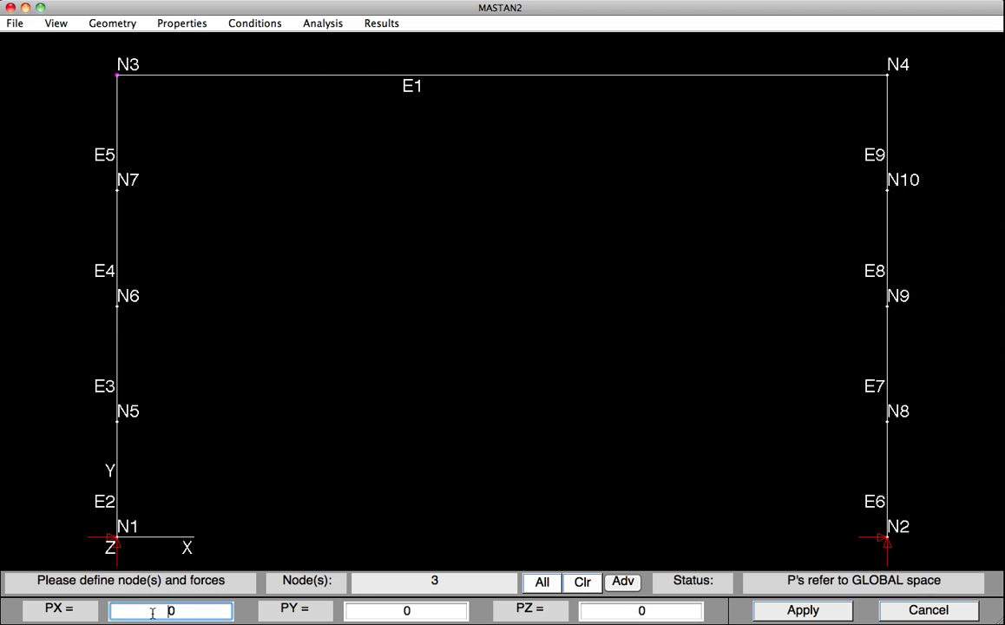
pyautogui.write('1')
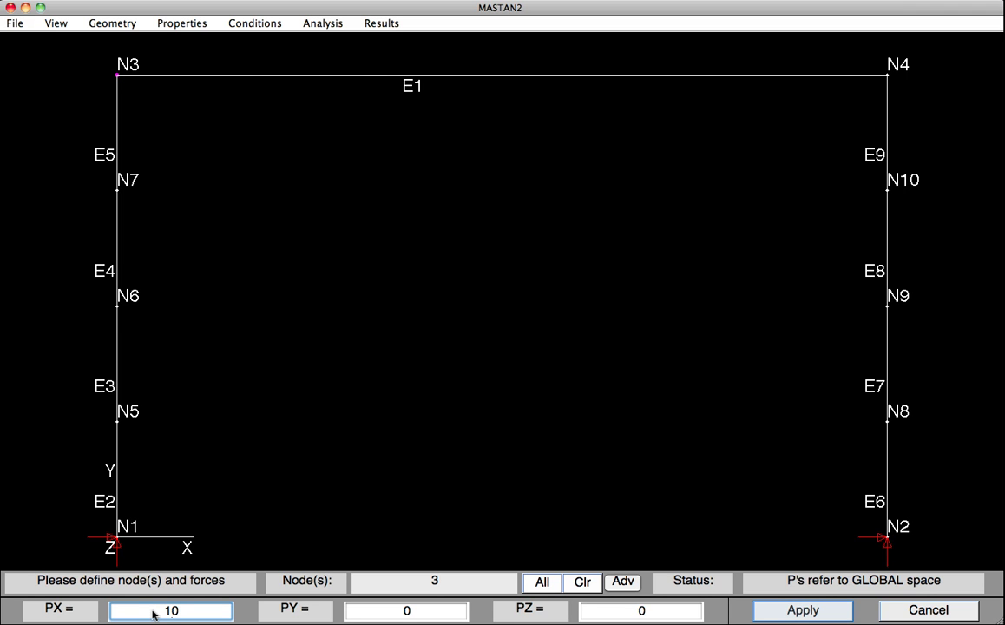
pyautogui.click(792, 610)
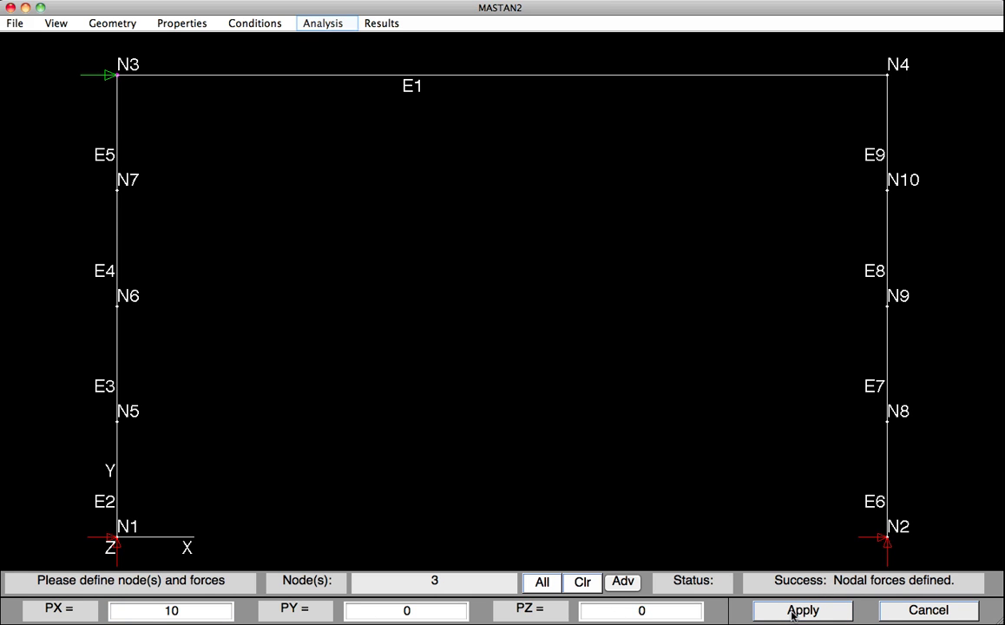
pyautogui.click(319, 26)
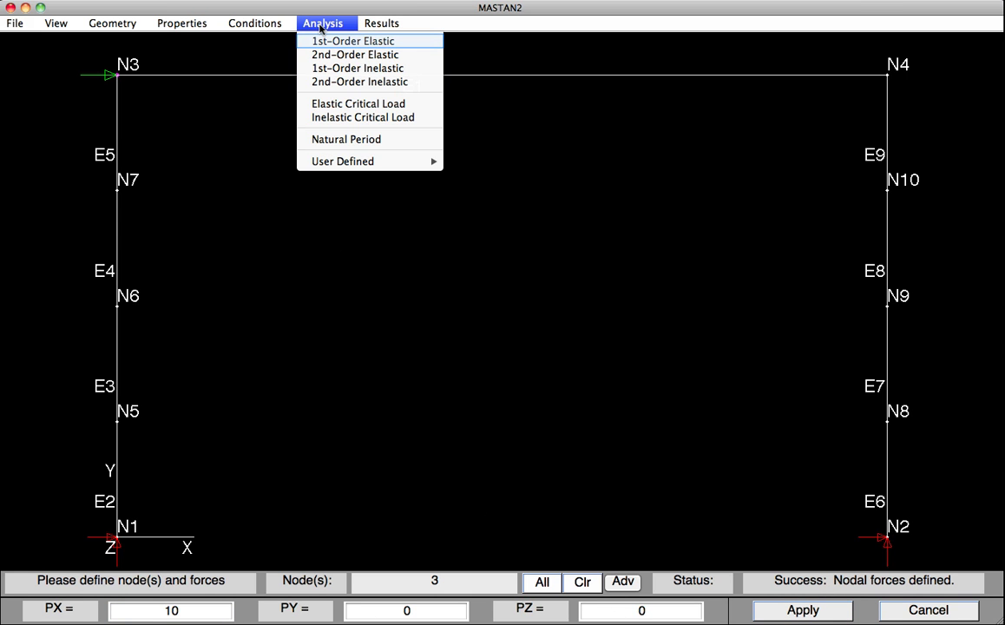
# Step: Run a 1st-order elastic analysis with structure type Planar Frame (x-y)
pyautogui.click(329, 42)
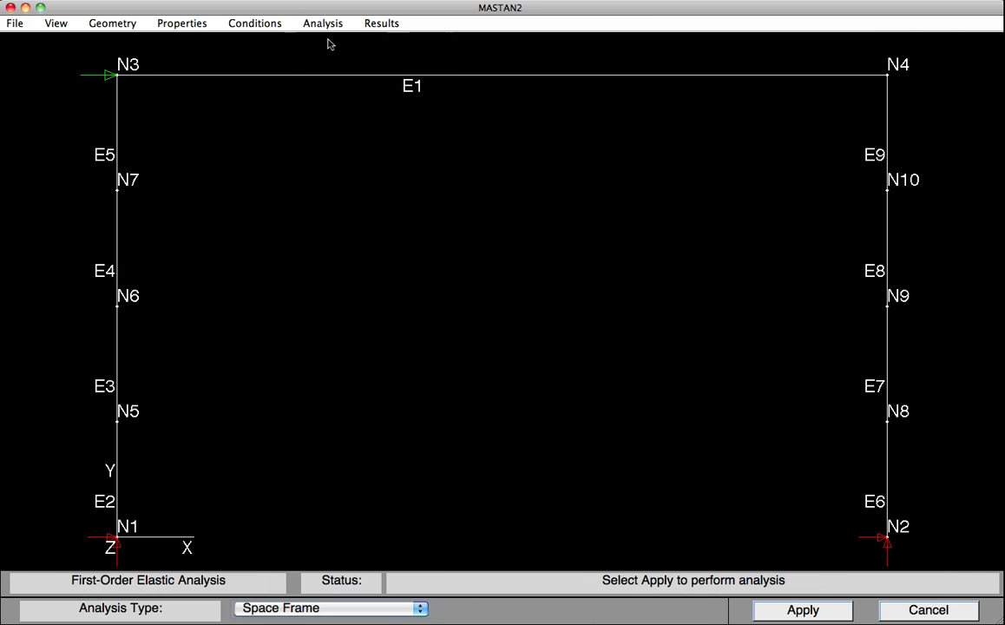
pyautogui.click(286, 608)
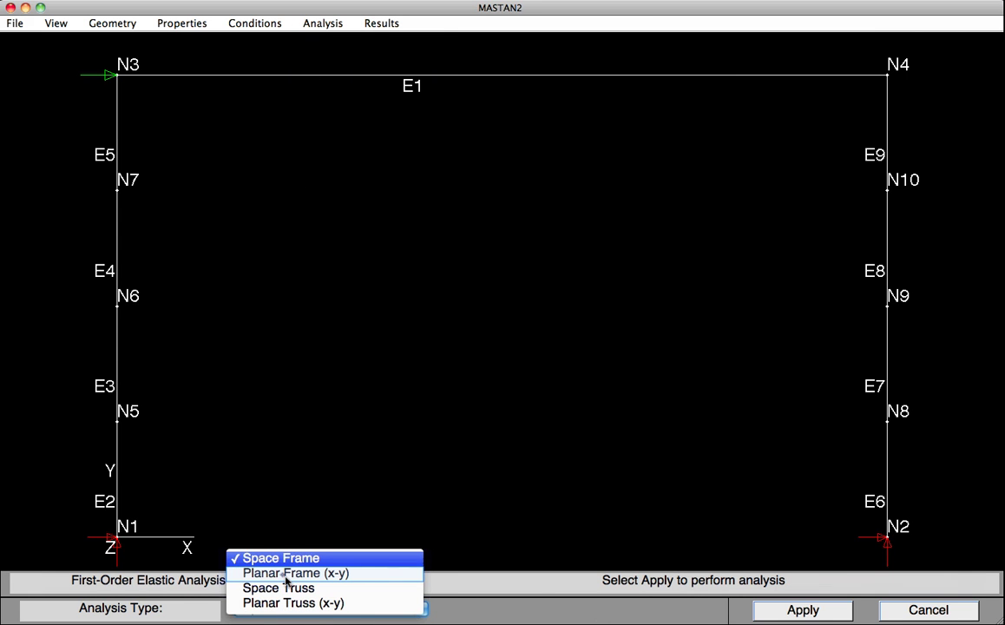
pyautogui.click(285, 575)
pyautogui.click(796, 611)
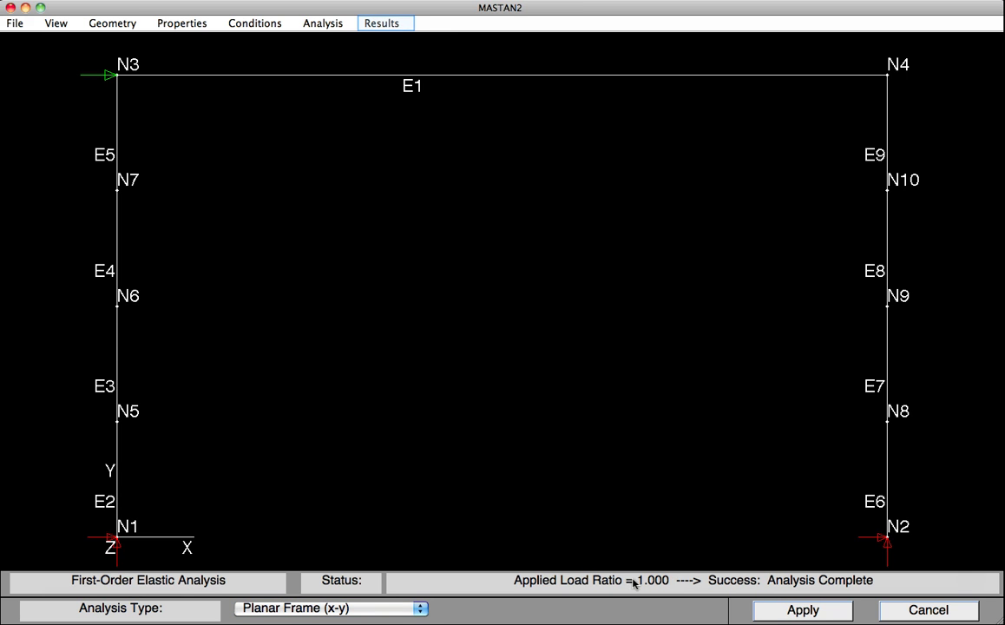
# Step: Draw the deflected shape of all elements at load ratio 1
pyautogui.click(385, 26)
pyautogui.moveTo(395, 42)
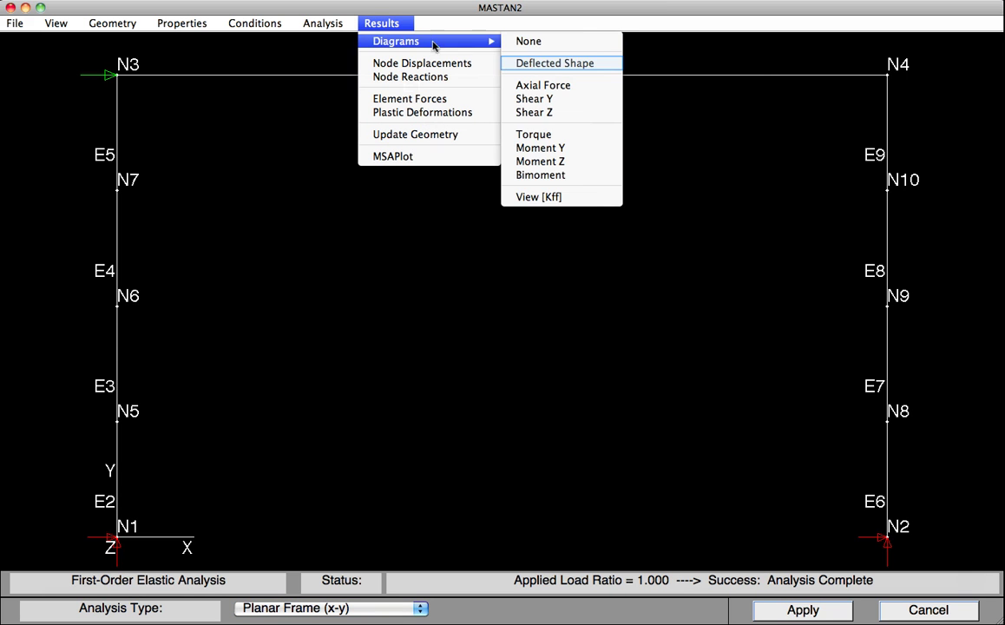
pyautogui.click(532, 64)
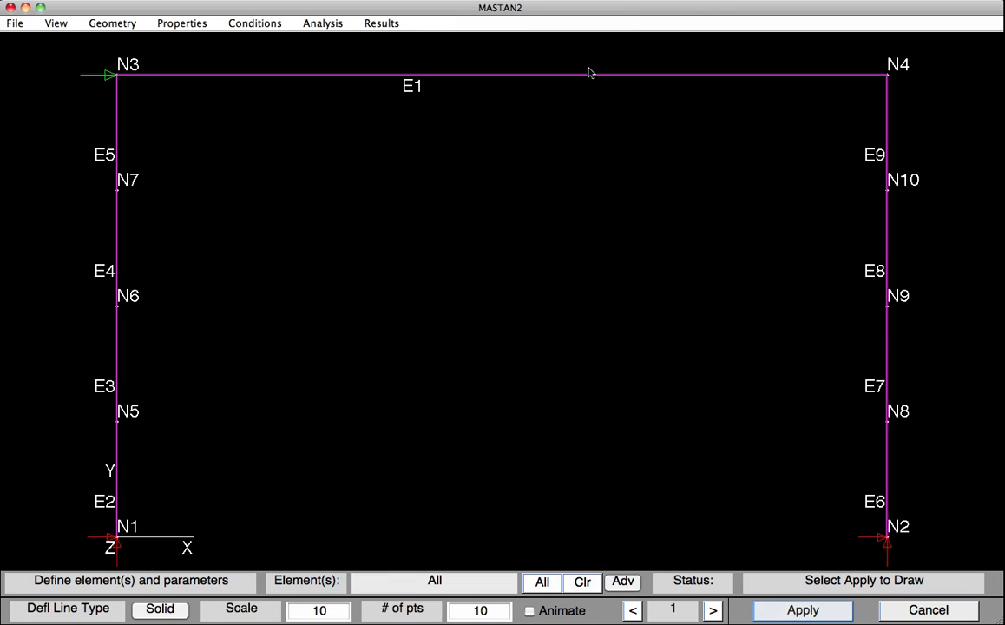
pyautogui.click(805, 610)
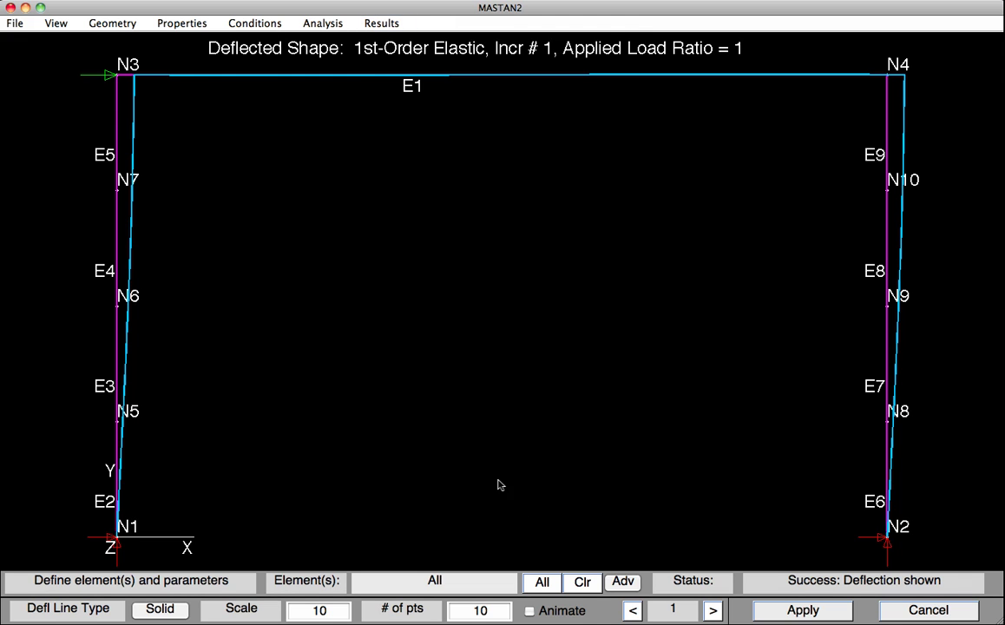
pyautogui.click(378, 24)
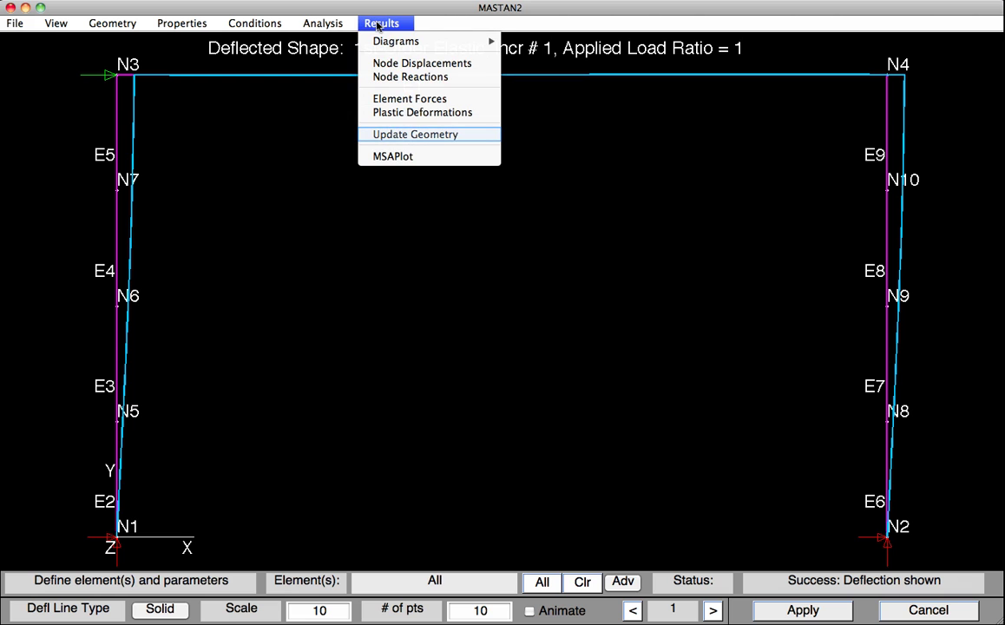
# Step: Update the geometry so node N3's x displacement equals 144/500
pyautogui.click(401, 135)
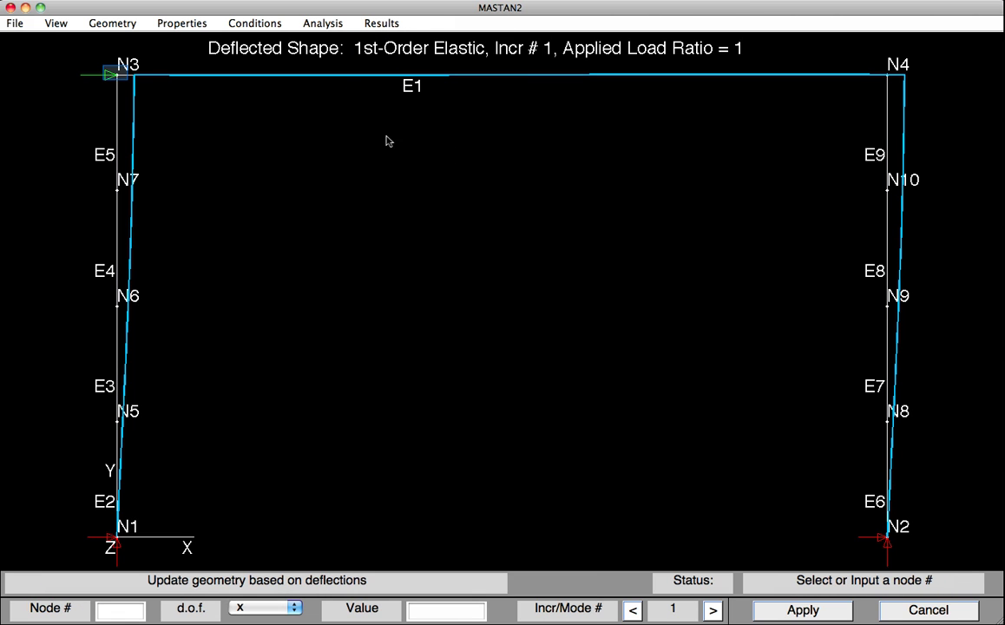
pyautogui.click(119, 76)
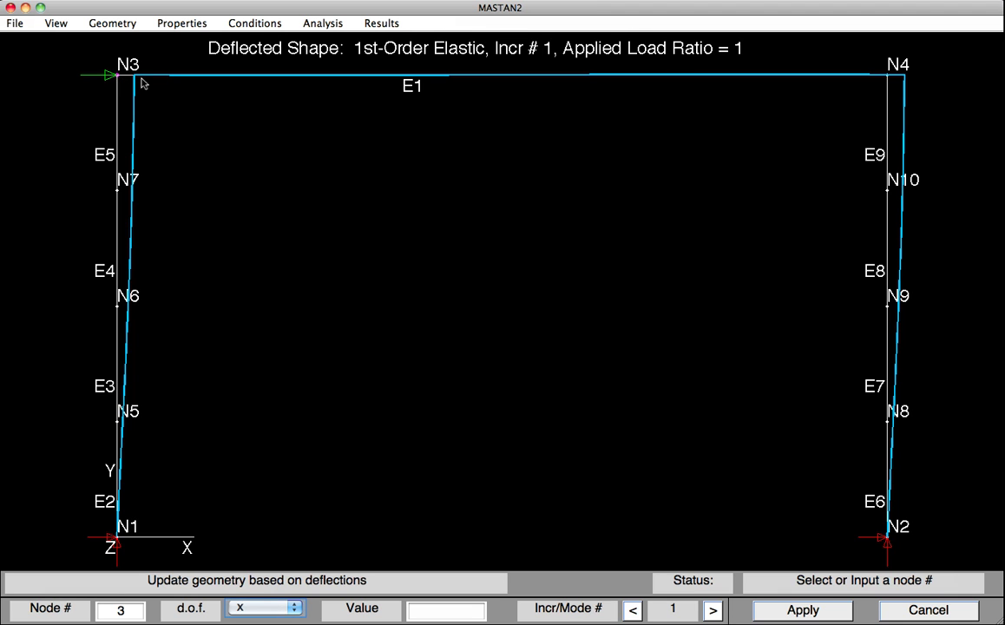
pyautogui.click(259, 610)
pyautogui.click(240, 526)
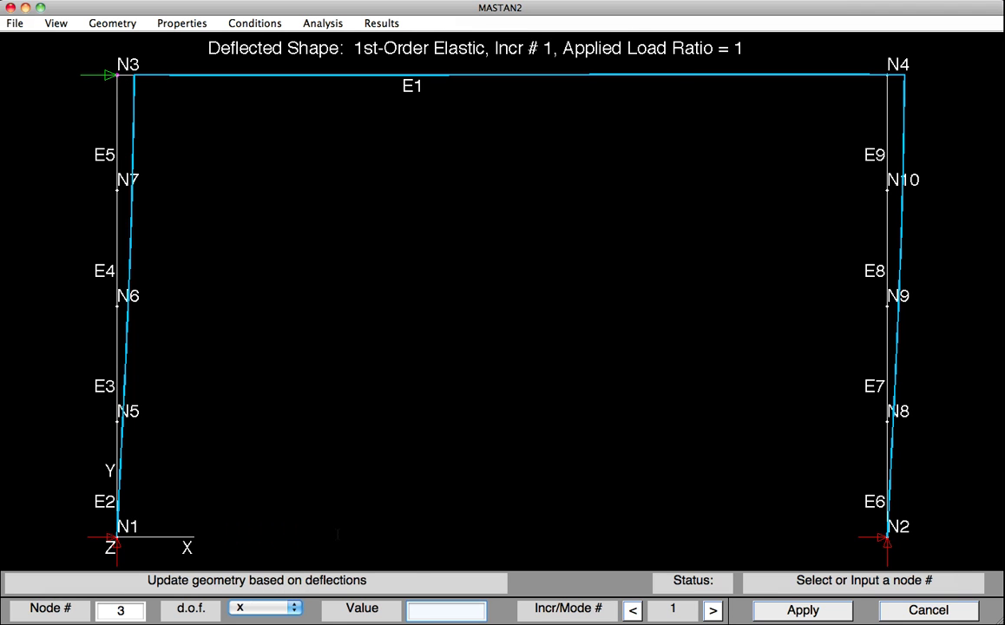
pyautogui.click(428, 613)
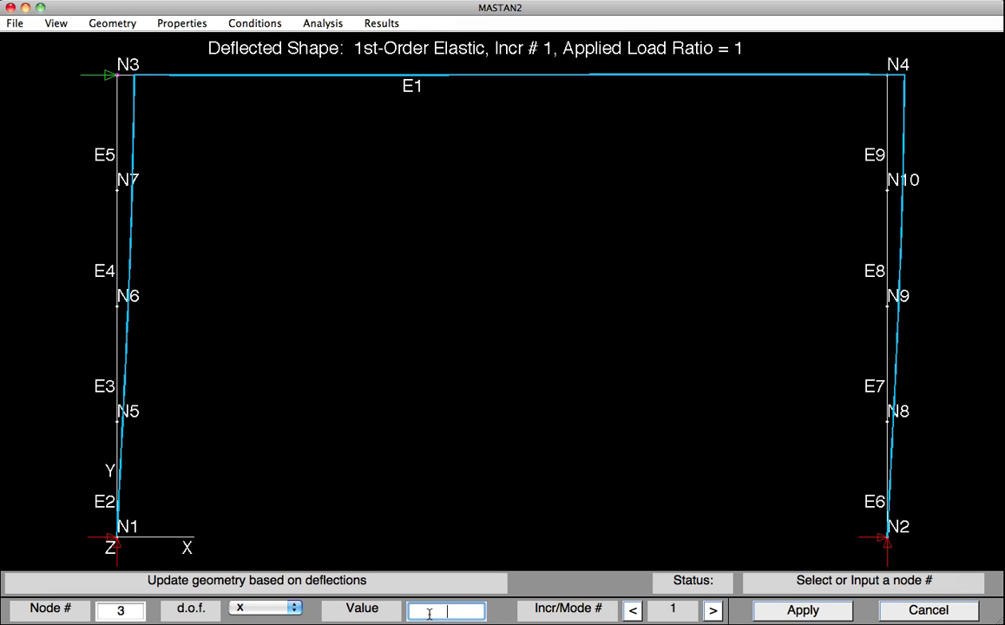
pyautogui.write('144/500')
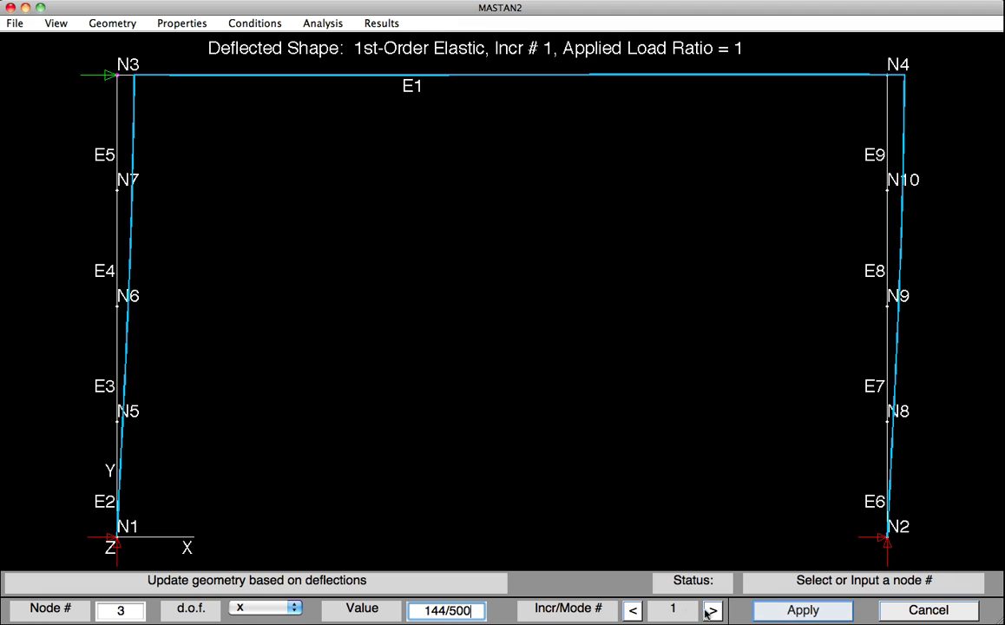
pyautogui.click(802, 611)
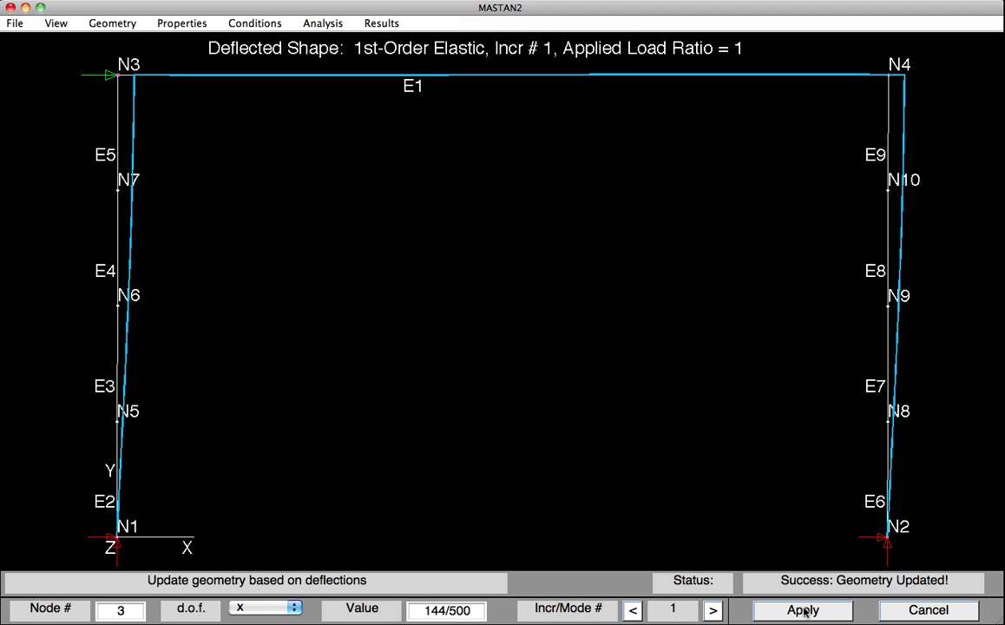
pyautogui.click(375, 24)
# Step: Set diagrams to None and apply PX, PY, PZ = 0 to all nodes
pyautogui.moveTo(395, 40)
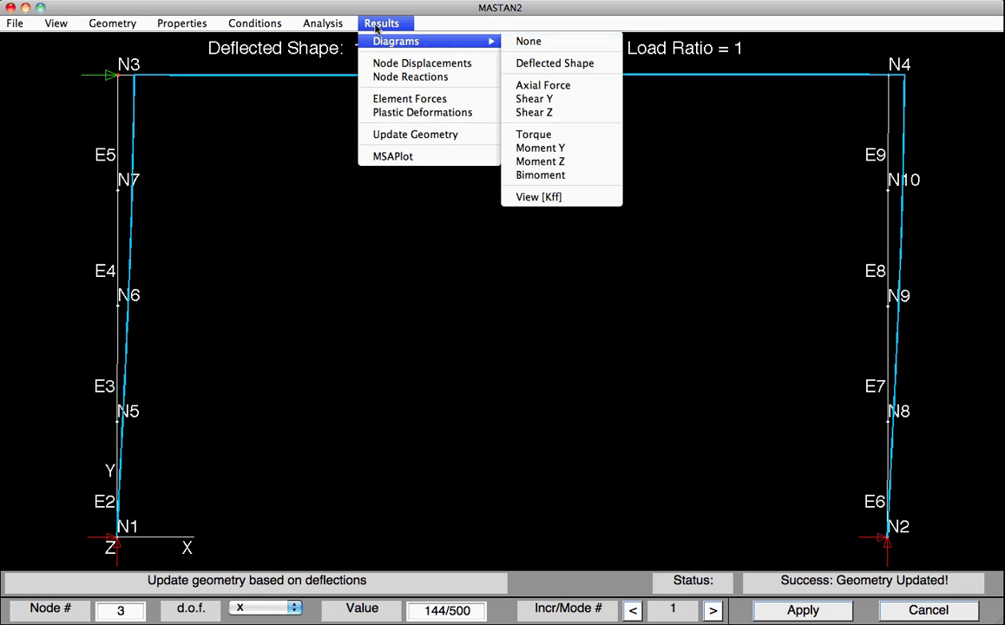
pyautogui.click(527, 42)
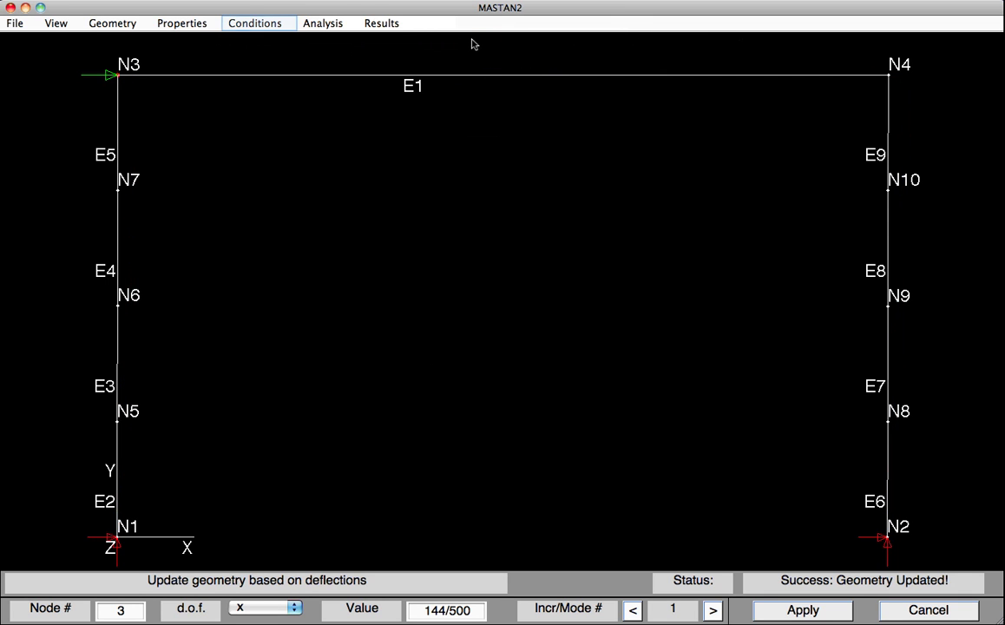
pyautogui.click(268, 26)
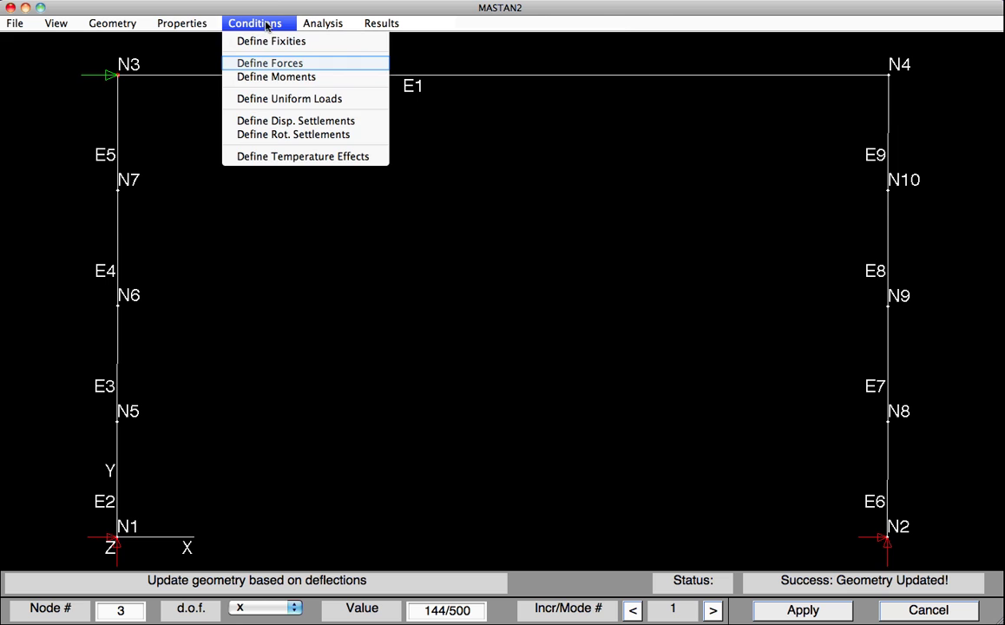
pyautogui.click(266, 66)
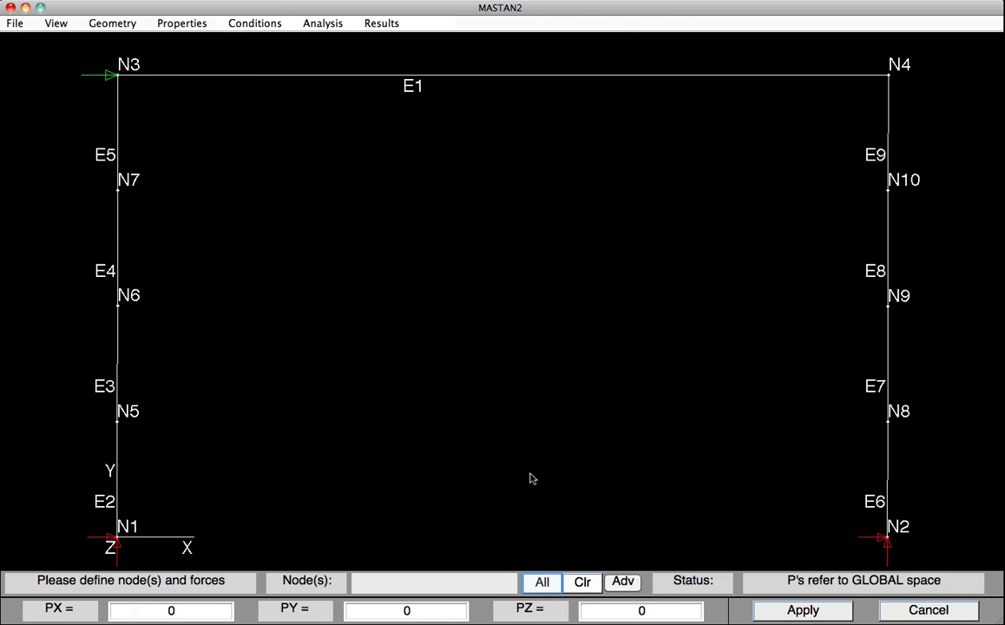
pyautogui.click(542, 582)
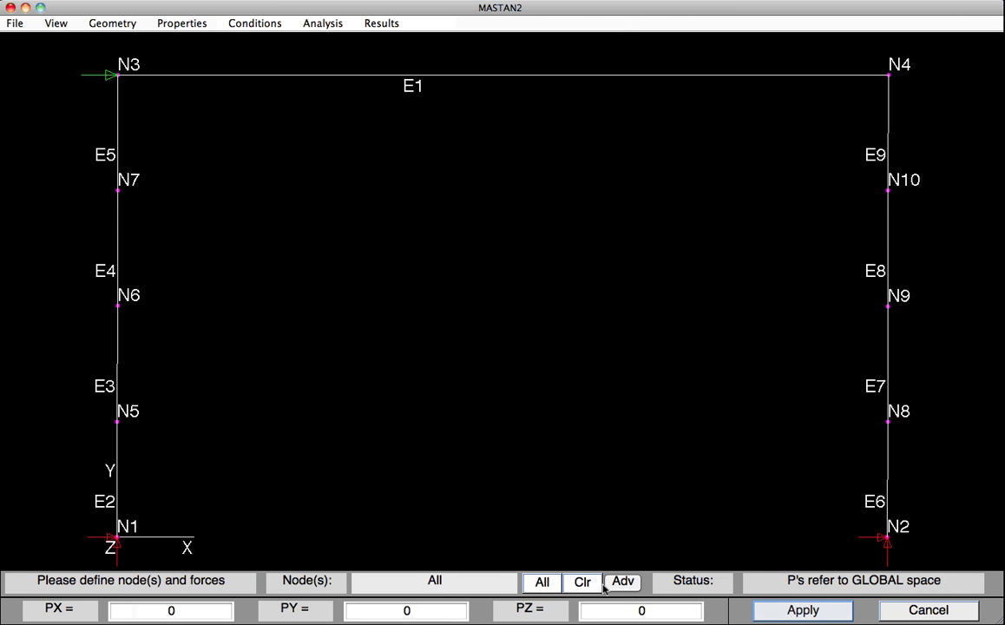
pyautogui.click(776, 610)
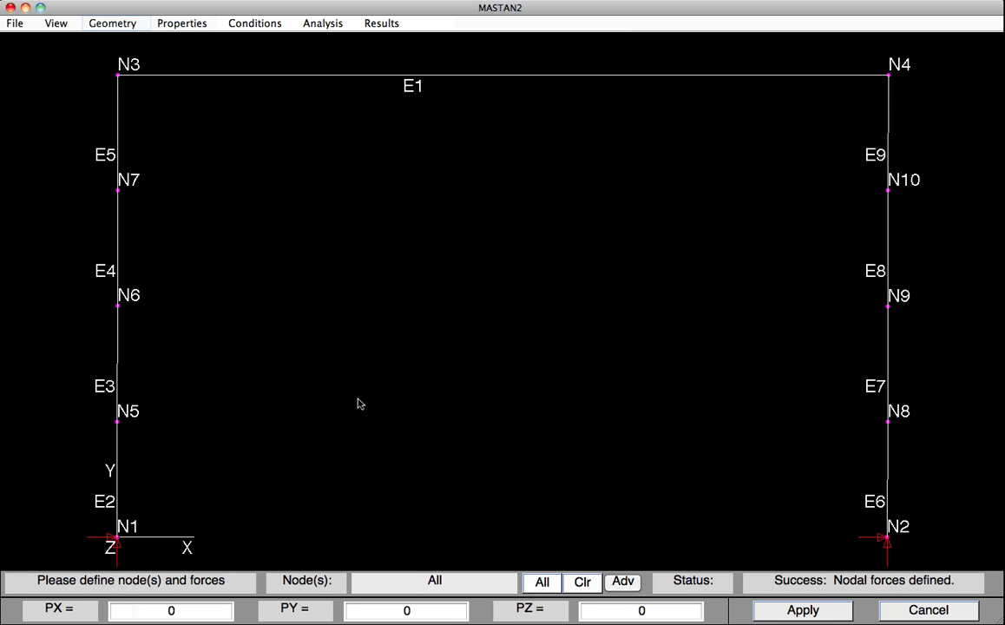
pyautogui.click(108, 26)
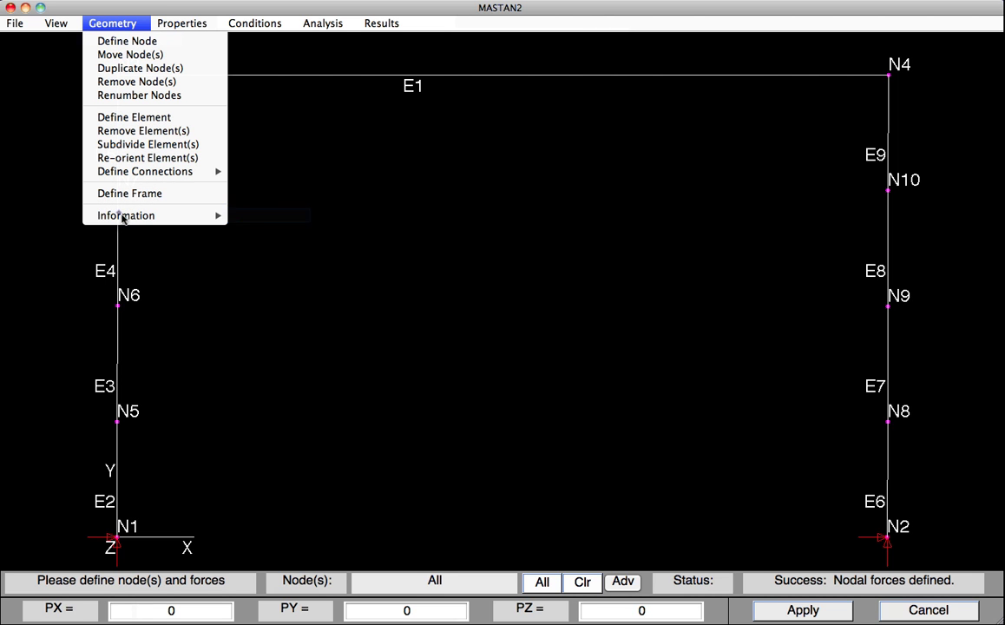
# Step: Query node N3's information, showing coordinates 0.288, 144.0003, 0 with zero load
pyautogui.moveTo(139, 215)
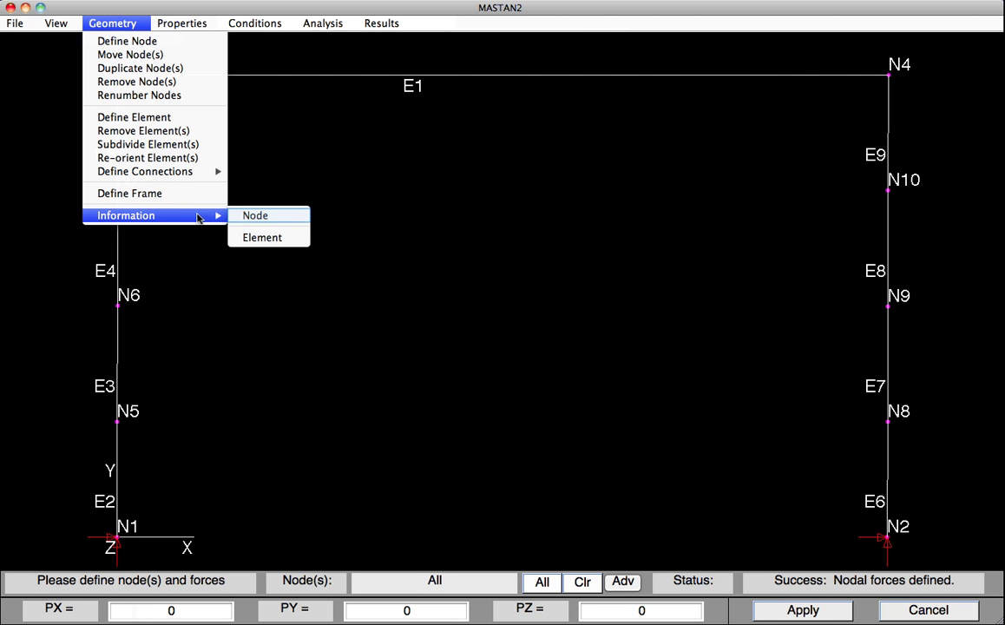
pyautogui.click(267, 217)
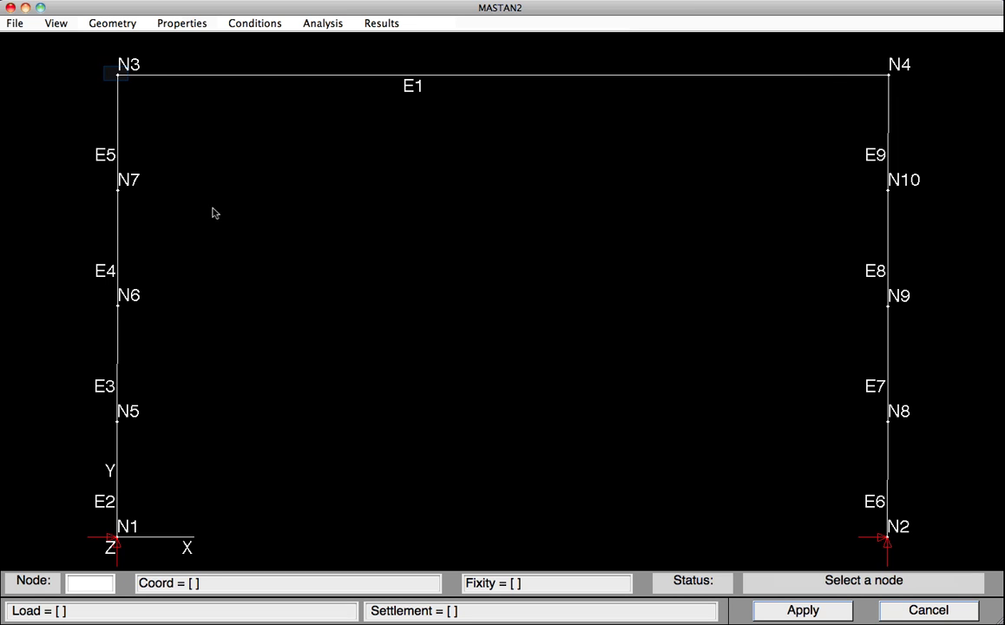
pyautogui.click(119, 77)
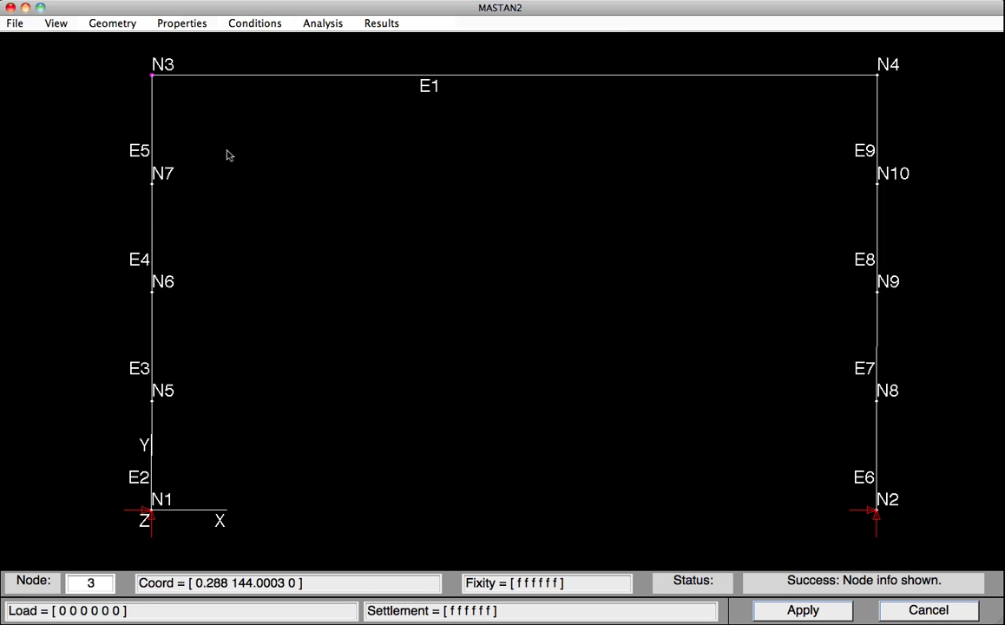
# Step: Apply PX = 10 and PY = -100 at node N3
pyautogui.click(237, 27)
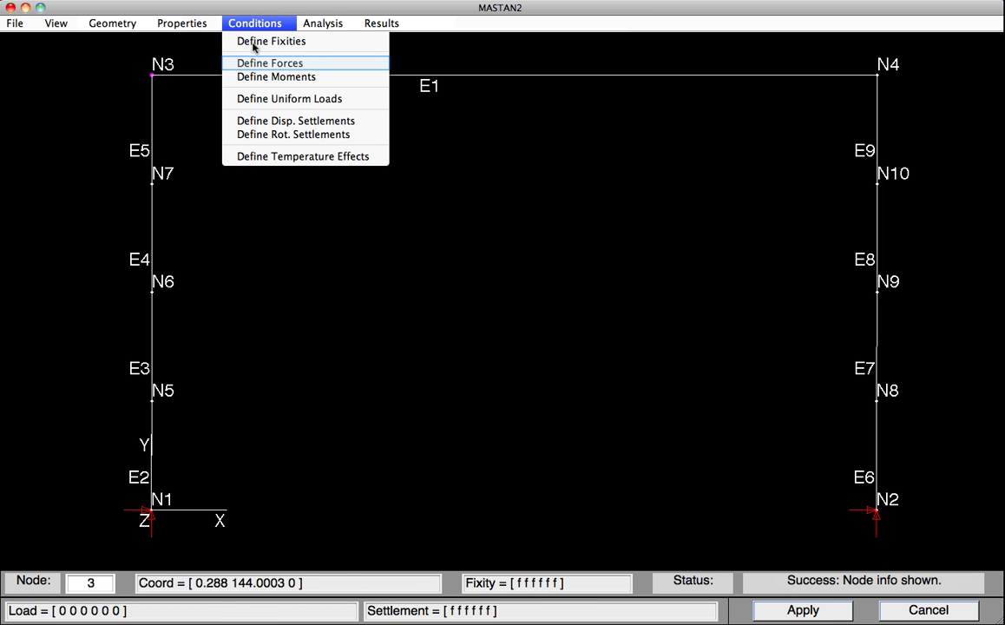
pyautogui.click(255, 66)
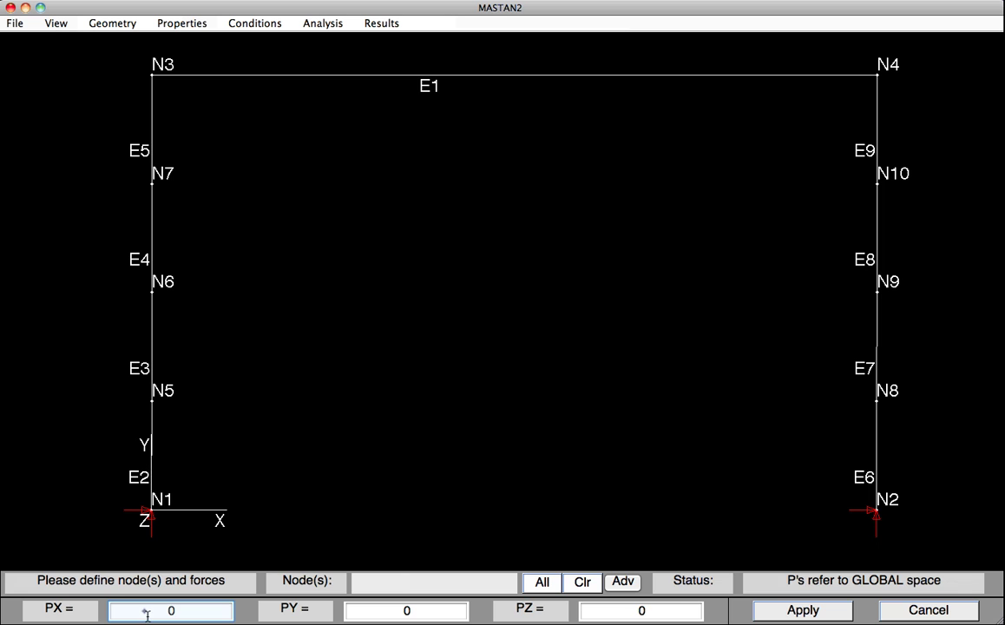
pyautogui.write('1')
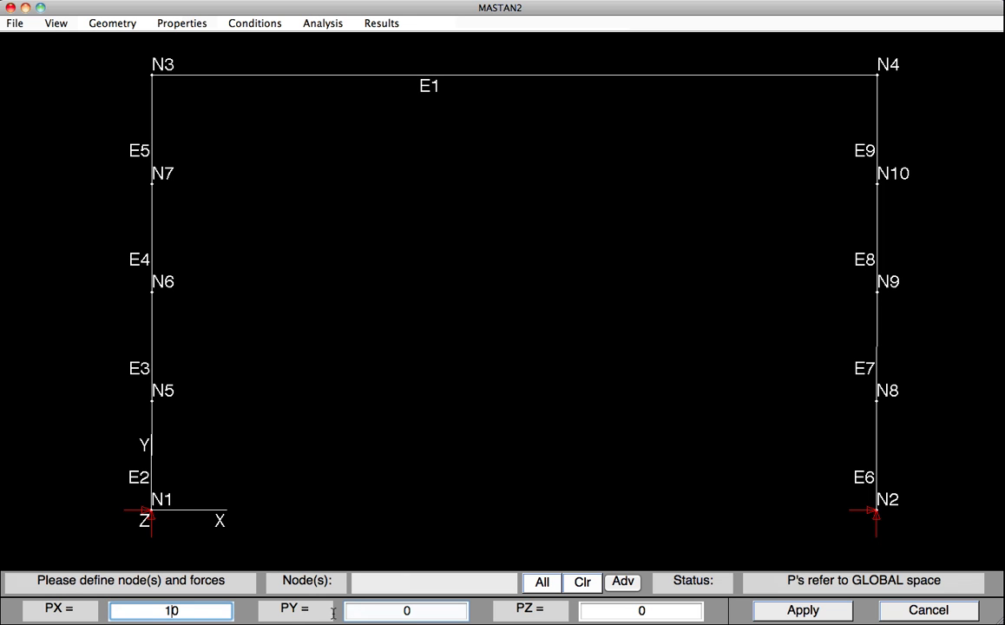
pyautogui.click(356, 610)
pyautogui.write('-100')
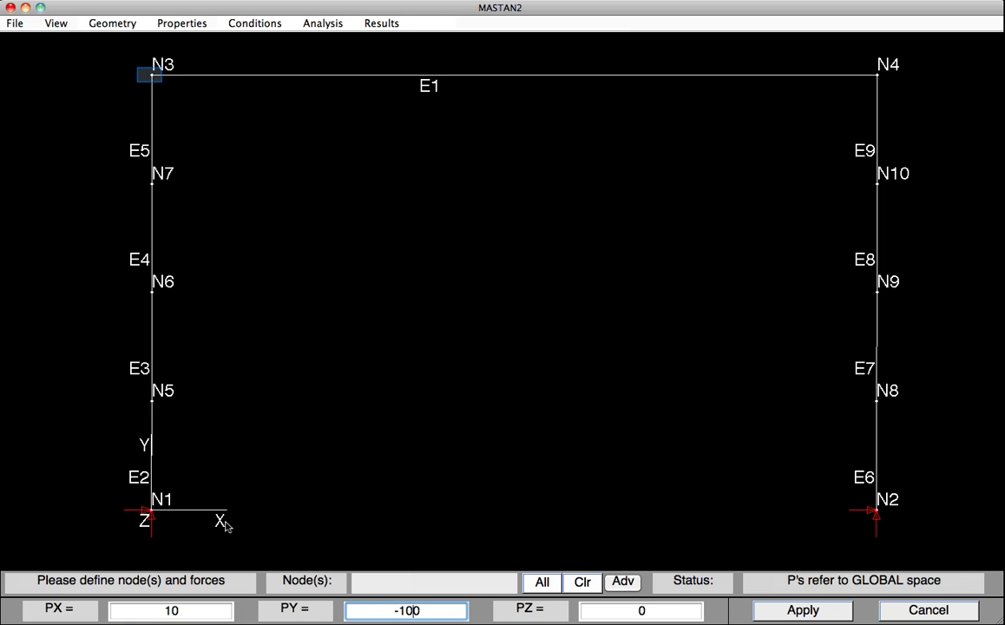
pyautogui.click(153, 78)
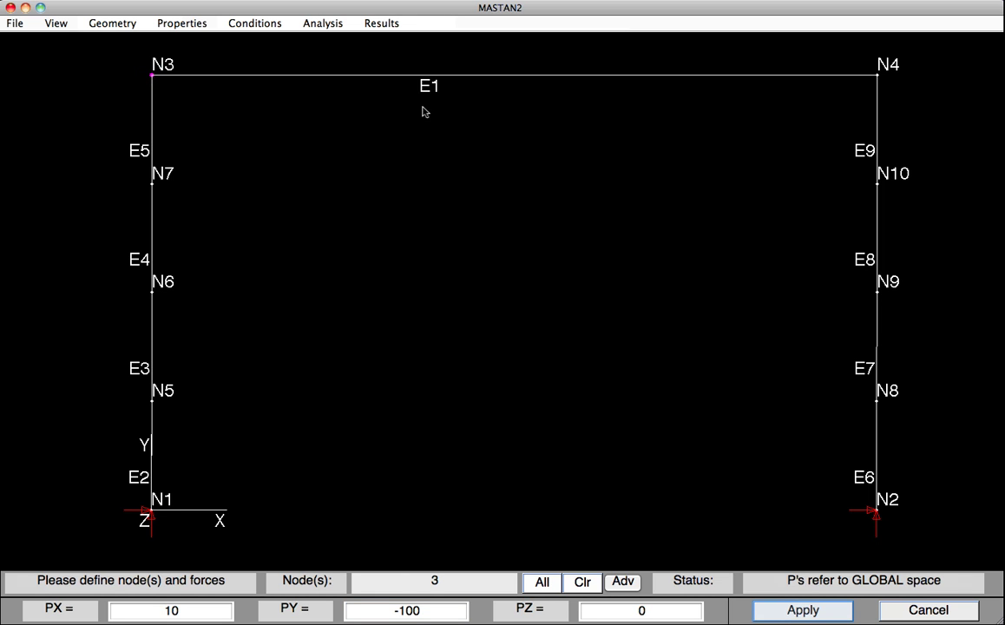
pyautogui.click(786, 612)
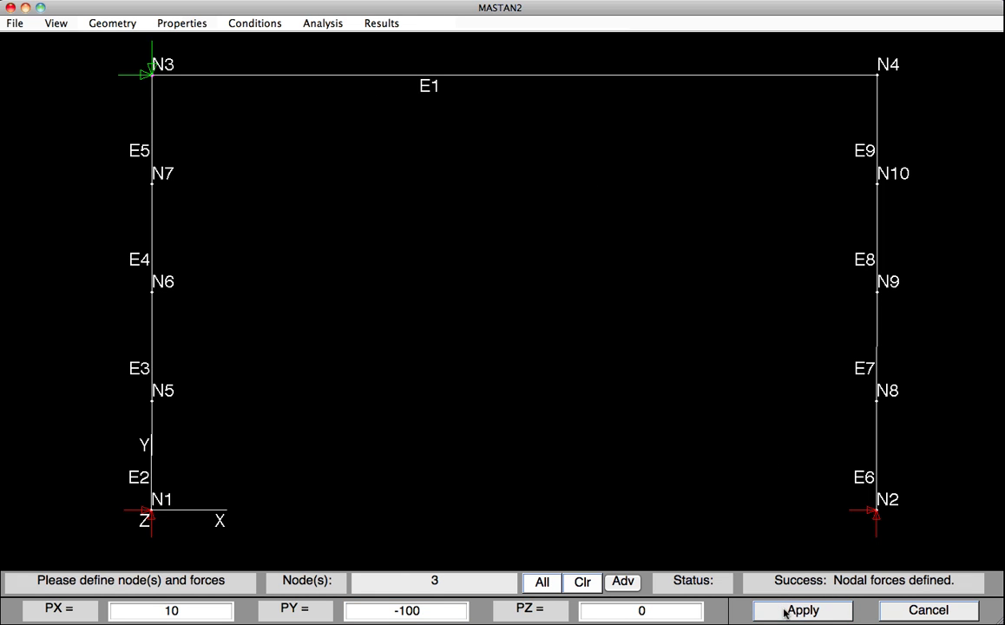
# Step: Reset PX to 0 and select node N4 for the downward load
pyautogui.click(580, 583)
pyautogui.doubleClick(157, 611)
pyautogui.write('0')
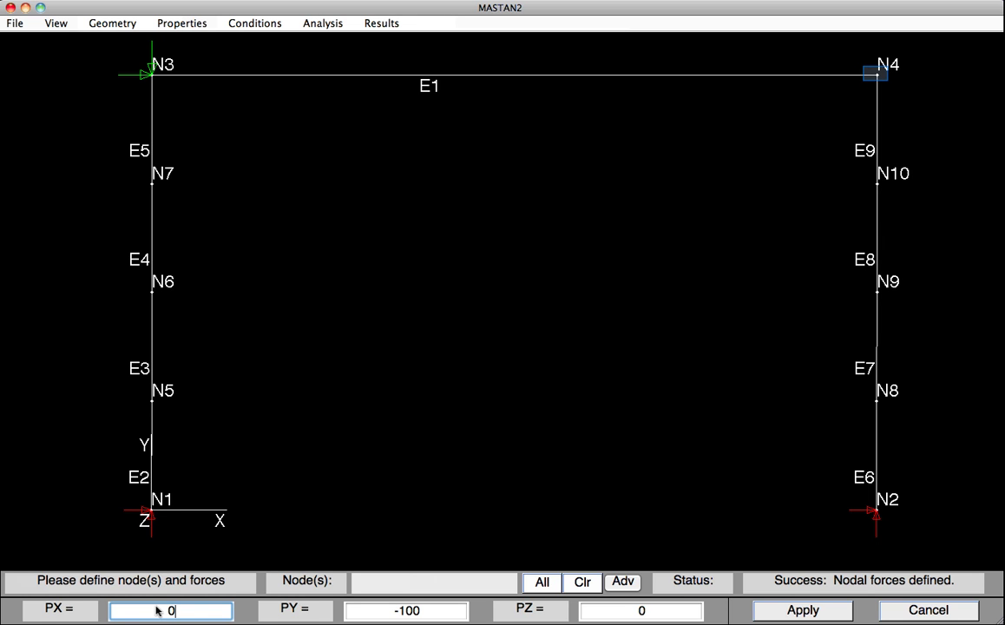
pyautogui.click(878, 77)
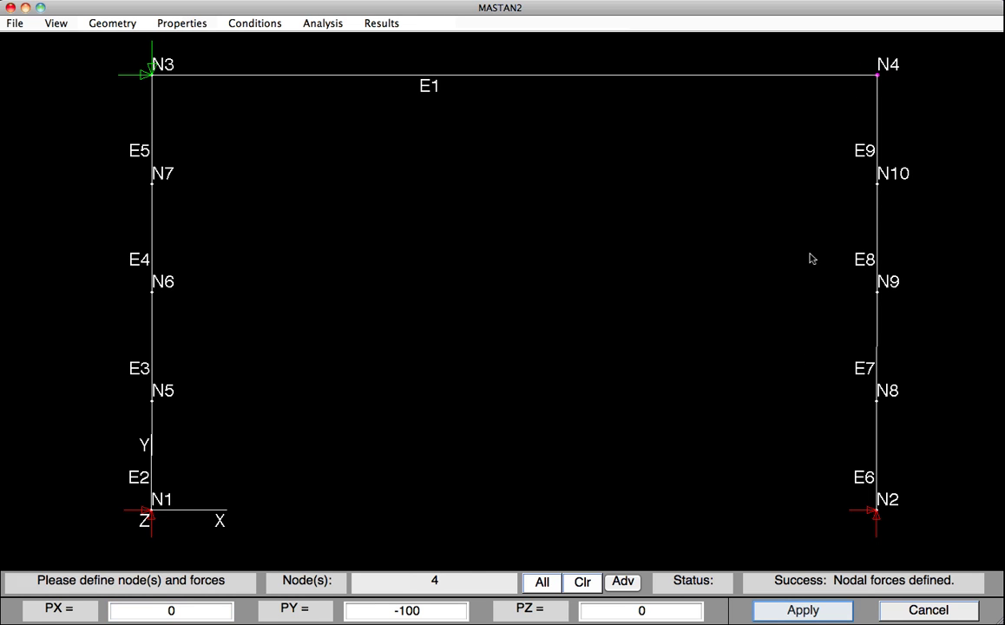
# Step: Apply the downward force at N4 and set up a 2nd-order inelastic Planar Frame analysis
pyautogui.click(798, 610)
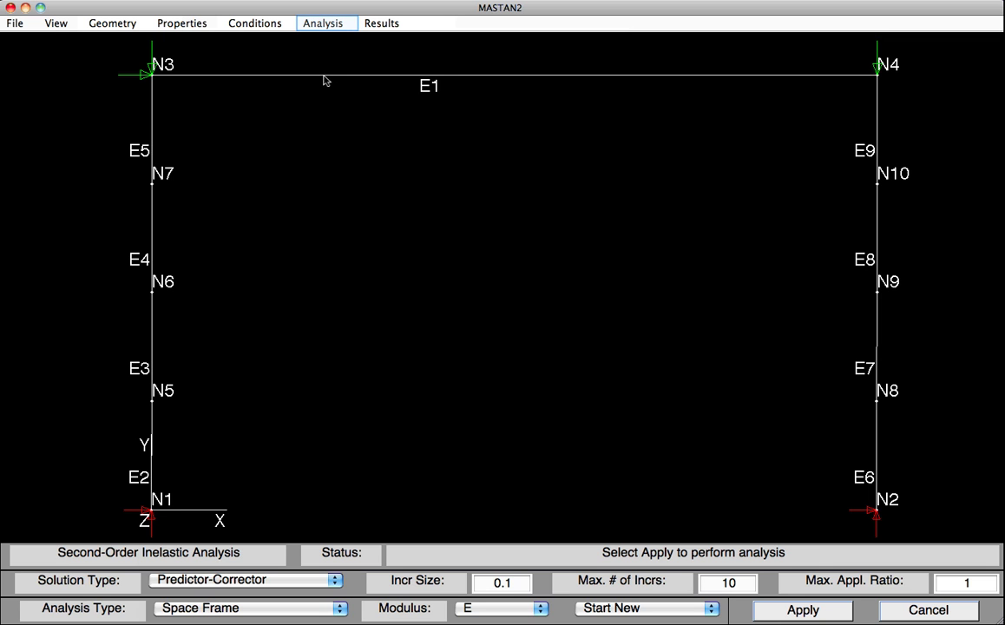
pyautogui.click(317, 26)
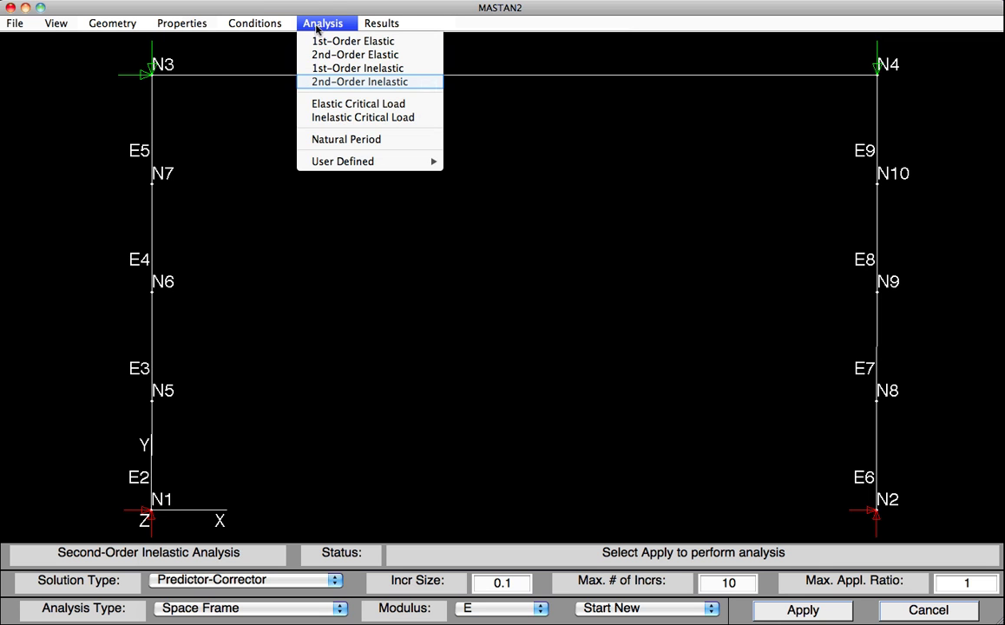
pyautogui.click(327, 83)
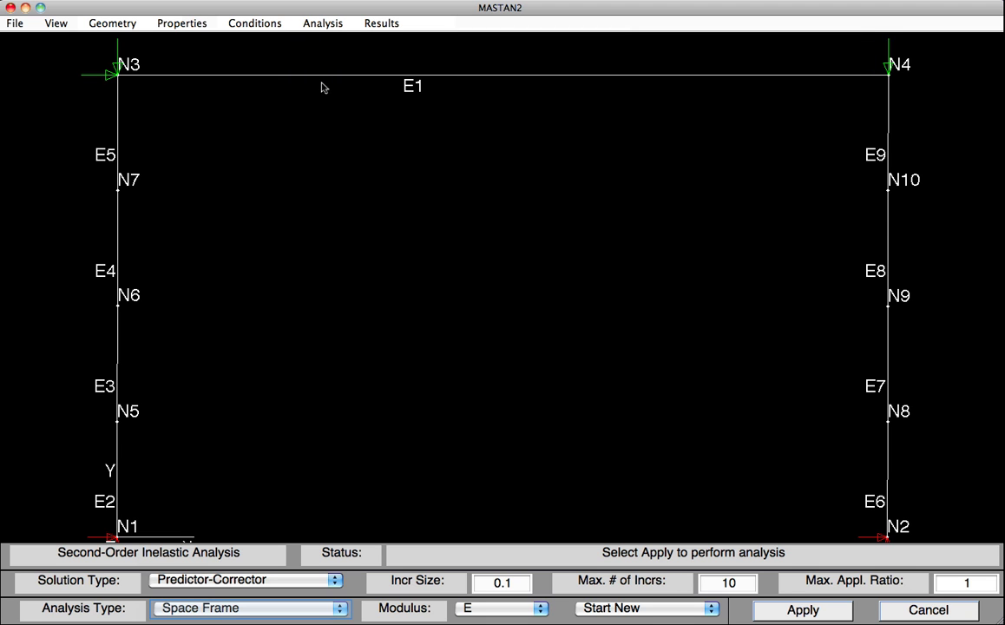
pyautogui.click(227, 606)
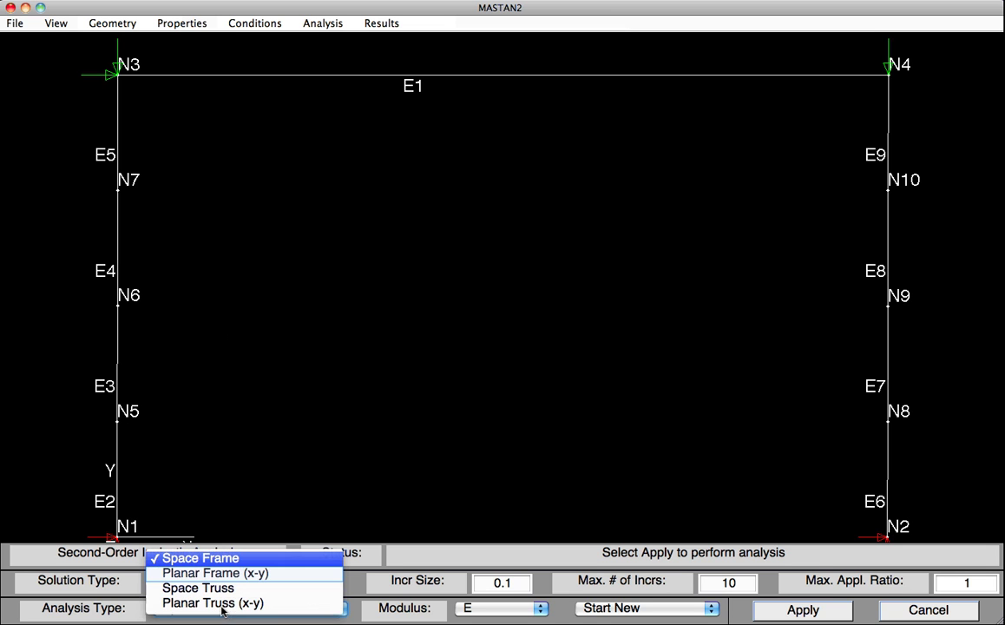
pyautogui.click(215, 573)
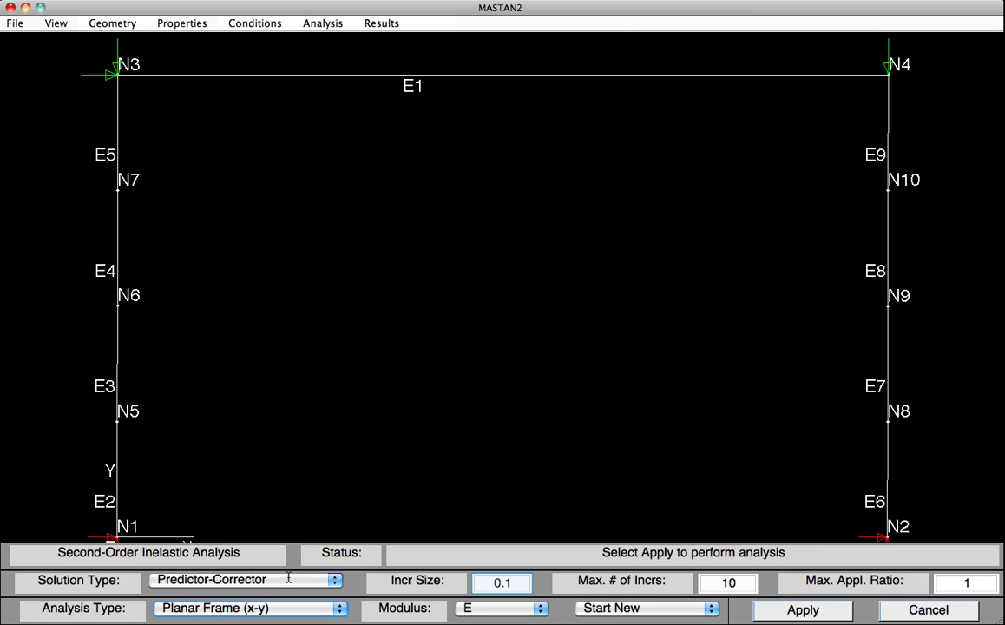
# Step: Run it with increment size 0.05, 100 maximum increments and modulus Et
pyautogui.click(524, 584)
pyautogui.press('BackSpace')
pyautogui.write('05')
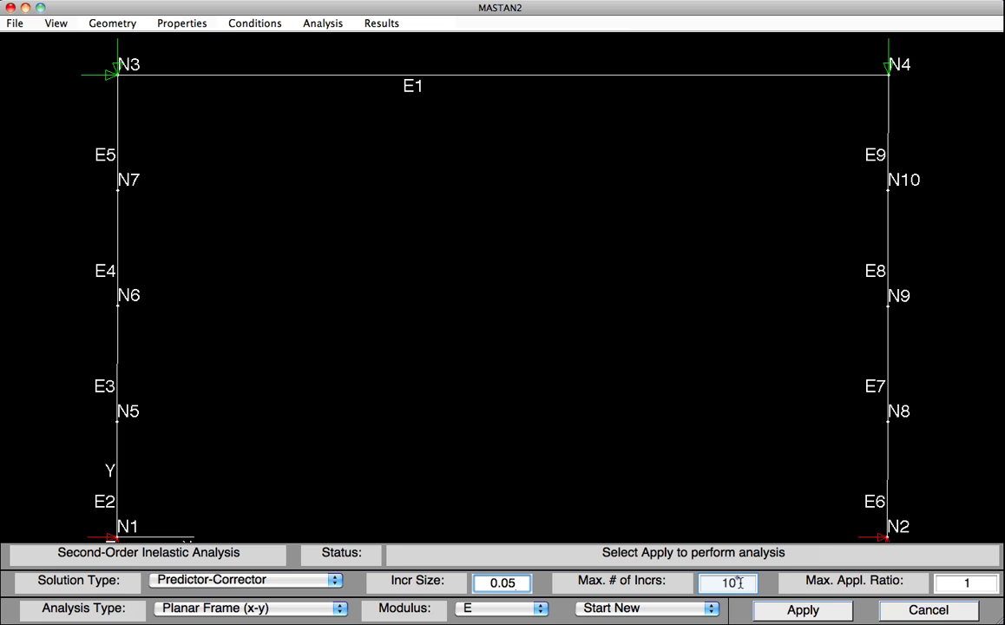
pyautogui.click(739, 584)
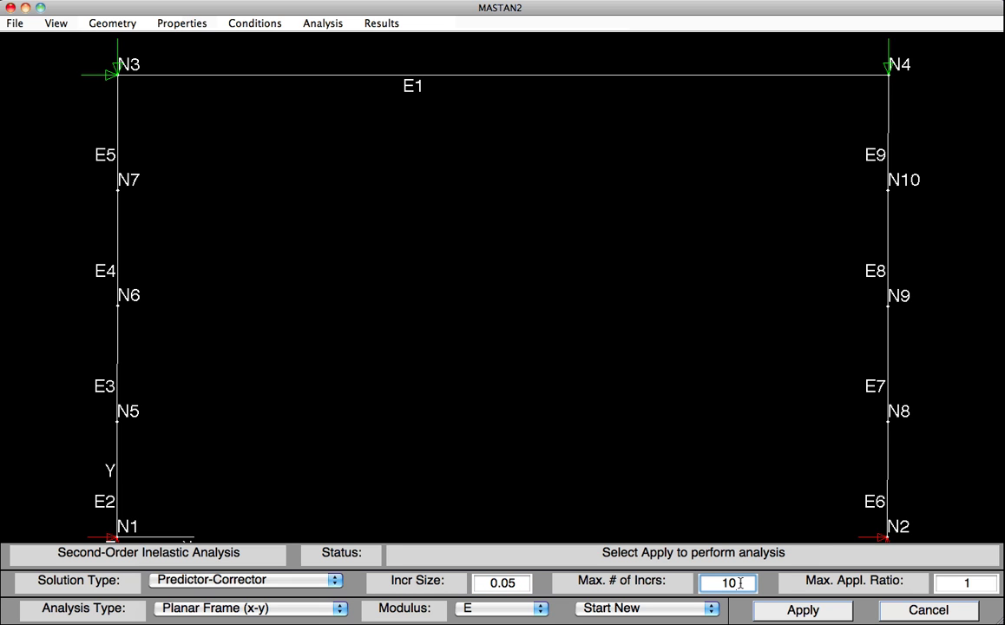
pyautogui.write('0')
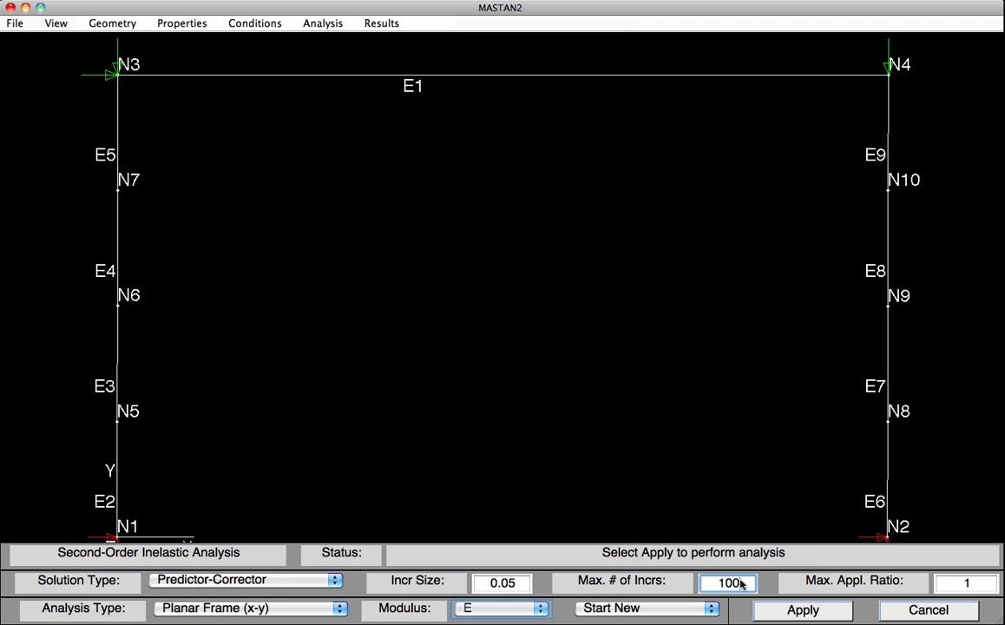
pyautogui.click(492, 611)
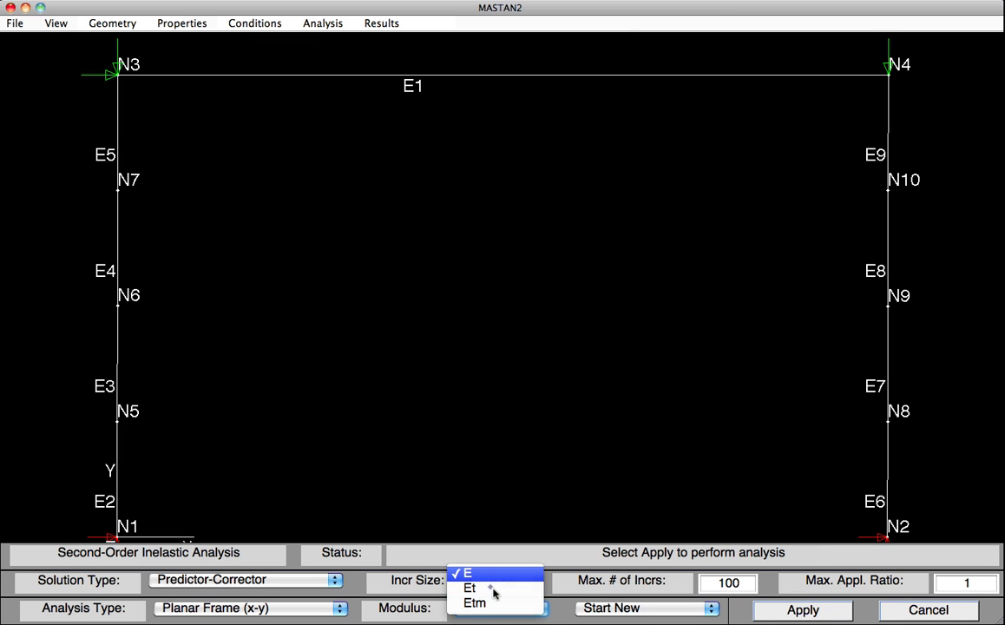
pyautogui.click(493, 591)
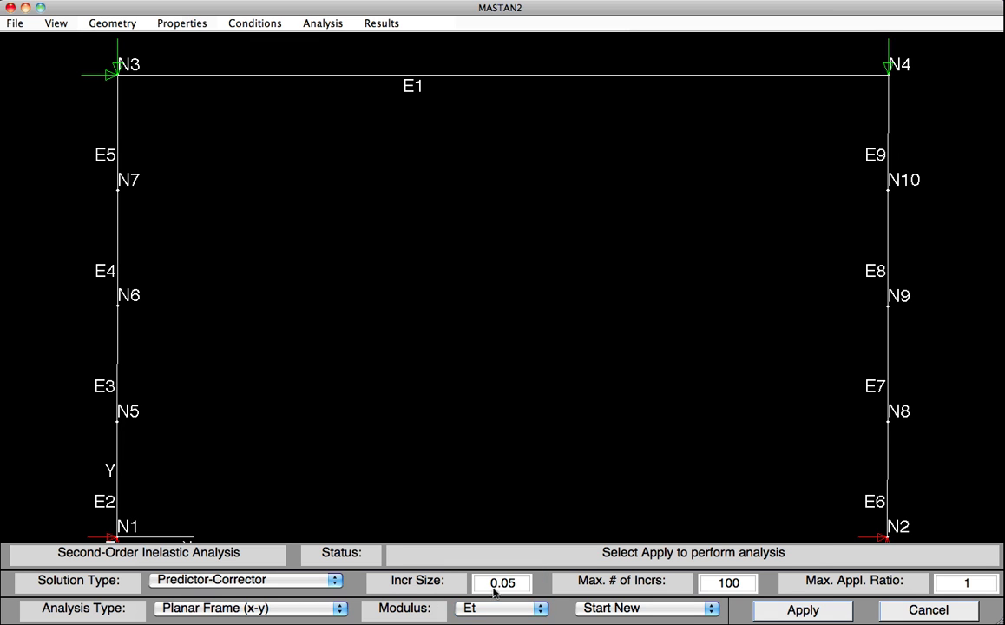
pyautogui.click(786, 610)
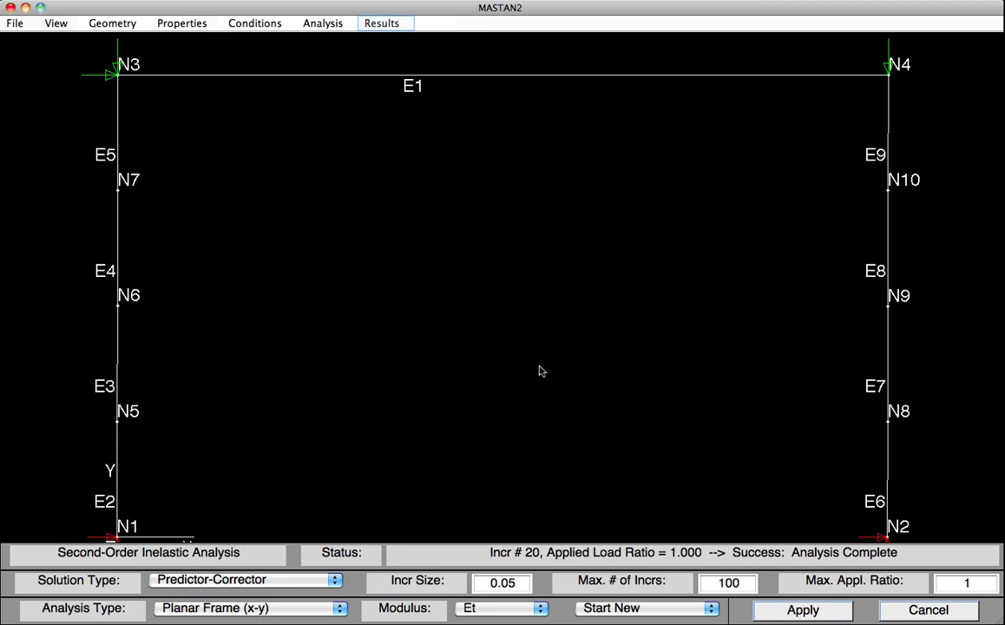
# Step: Draw the axial force diagram with values, showing maximum P = -109 at load ratio 1
pyautogui.click(379, 24)
pyautogui.moveTo(419, 41)
pyautogui.click(533, 85)
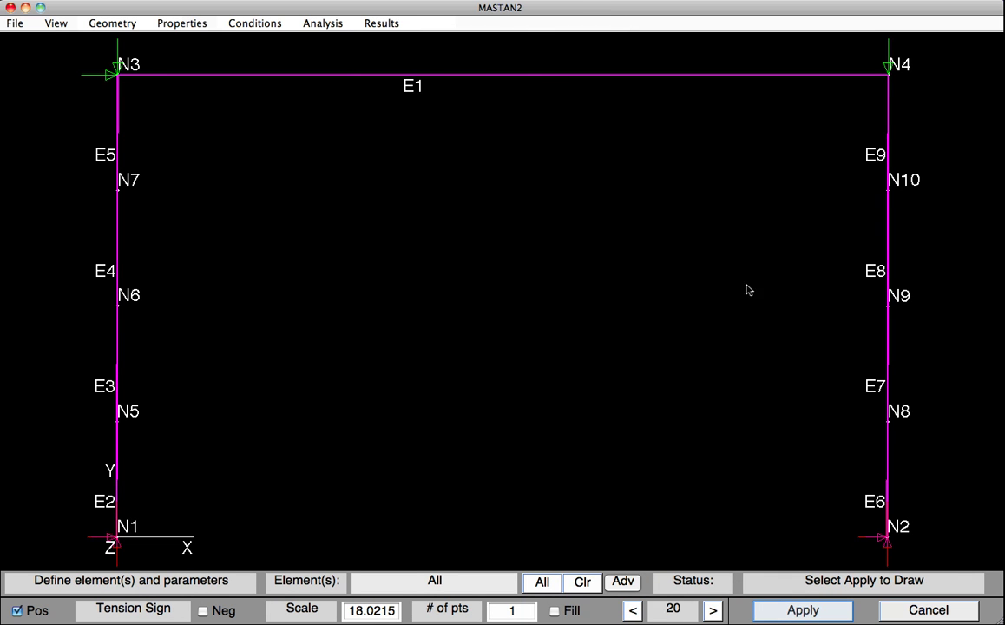
pyautogui.click(783, 610)
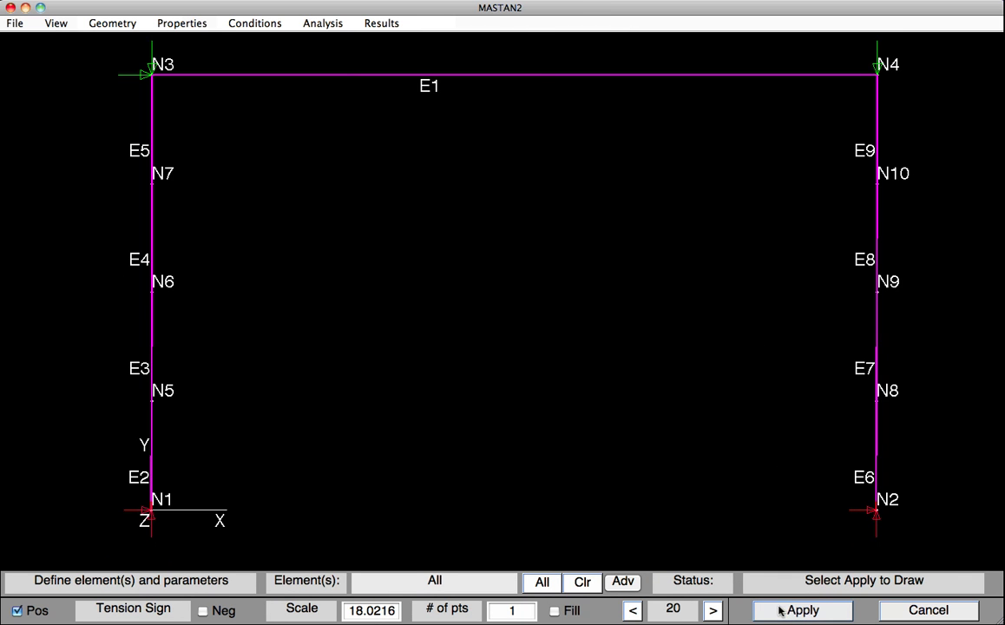
pyautogui.click(779, 611)
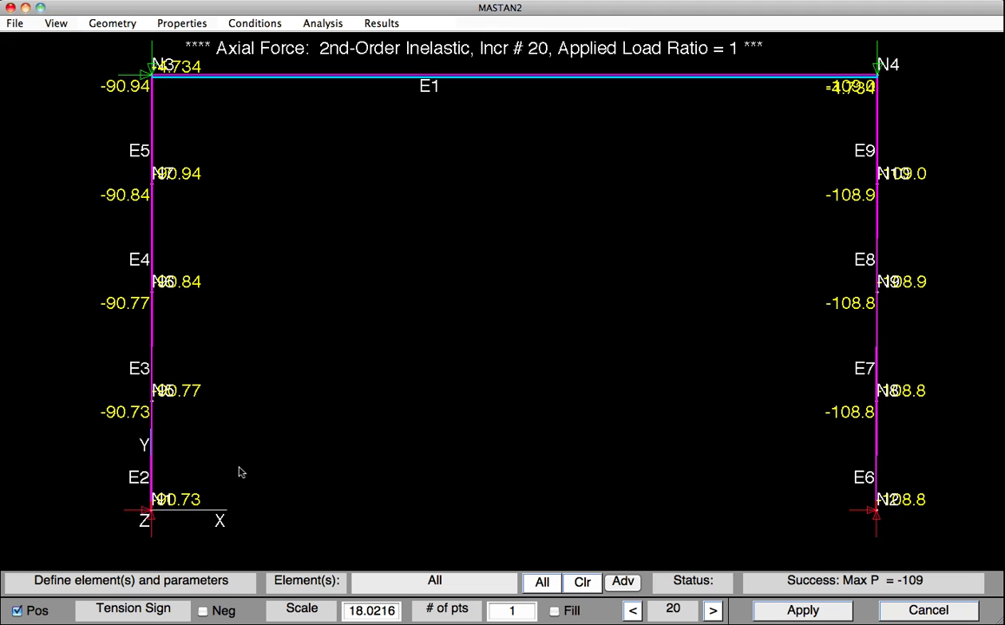
pyautogui.click(52, 23)
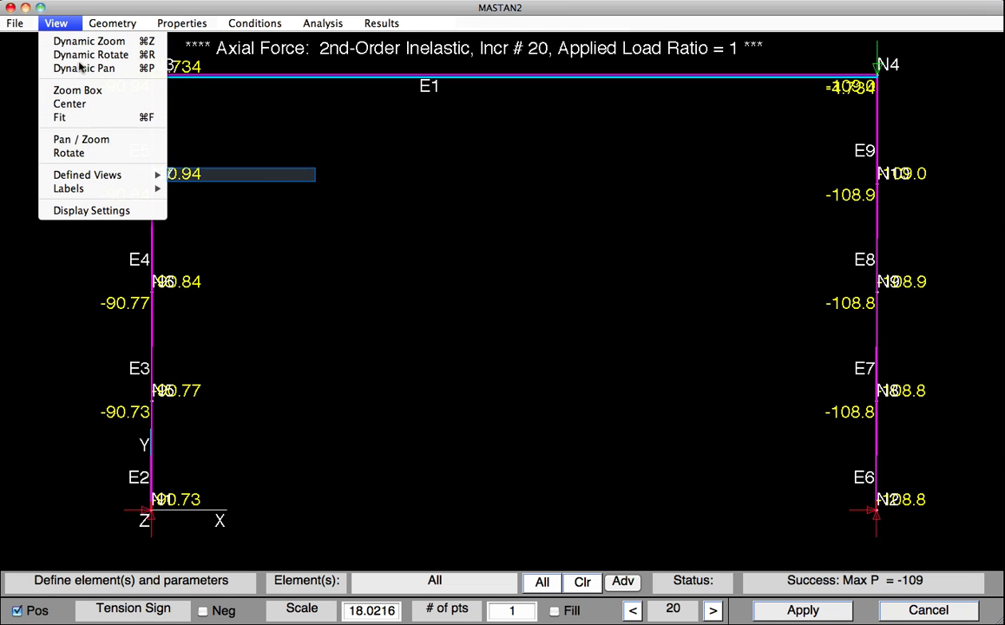
# Step: Switch the increment-20 axial force diagram to Isometric View and untick the Node #s and Element #s labels
pyautogui.moveTo(91, 181)
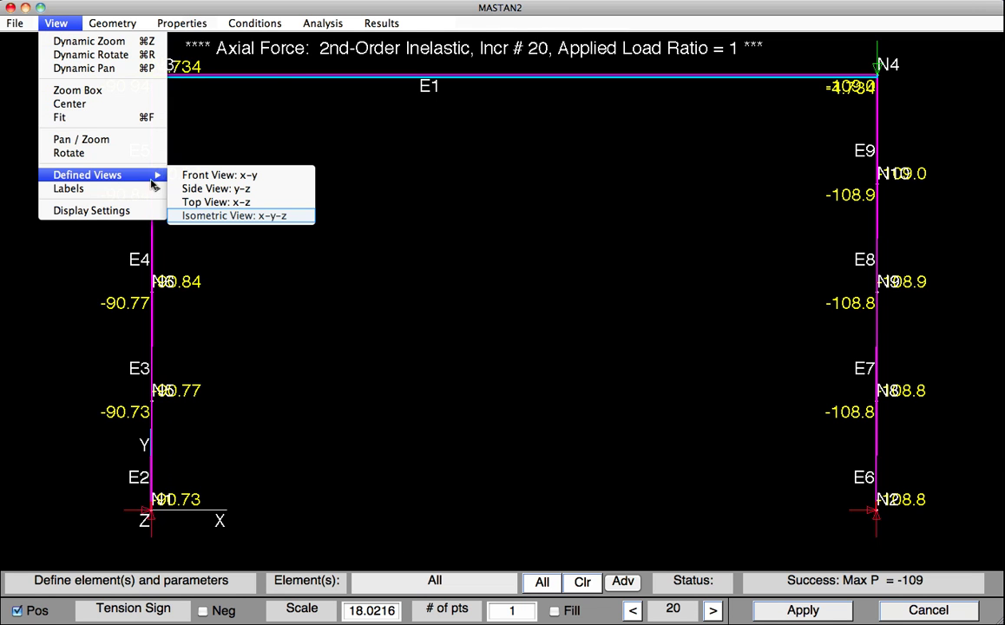
pyautogui.click(219, 217)
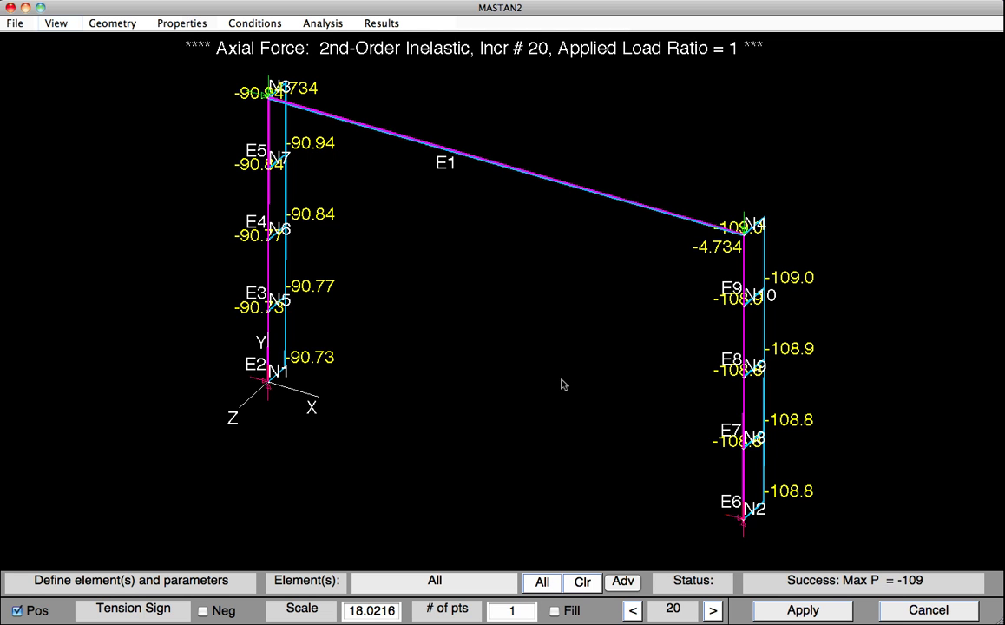
pyautogui.click(55, 22)
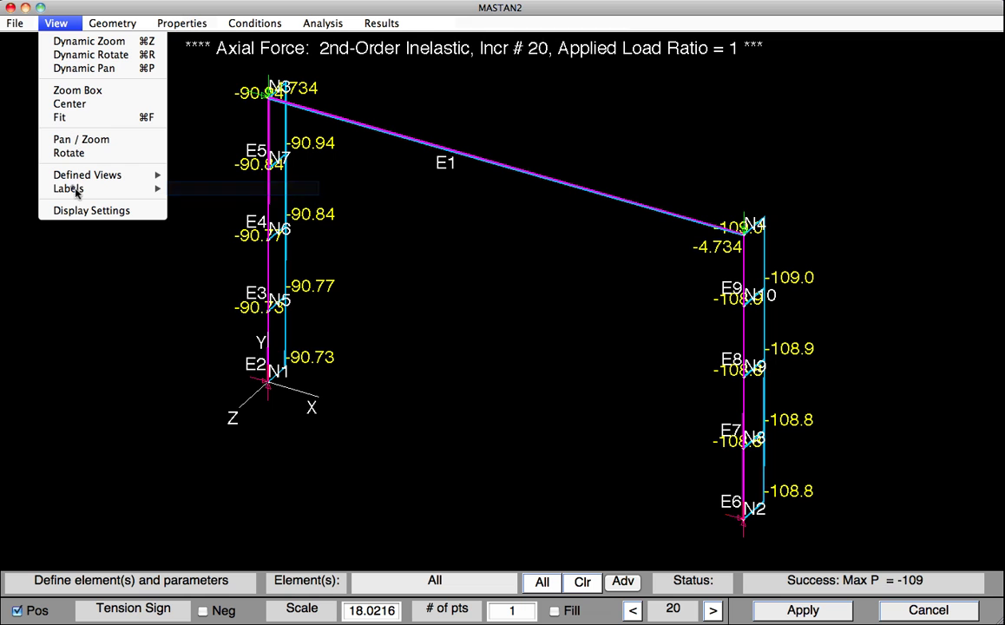
pyautogui.moveTo(74, 188)
pyautogui.click(209, 220)
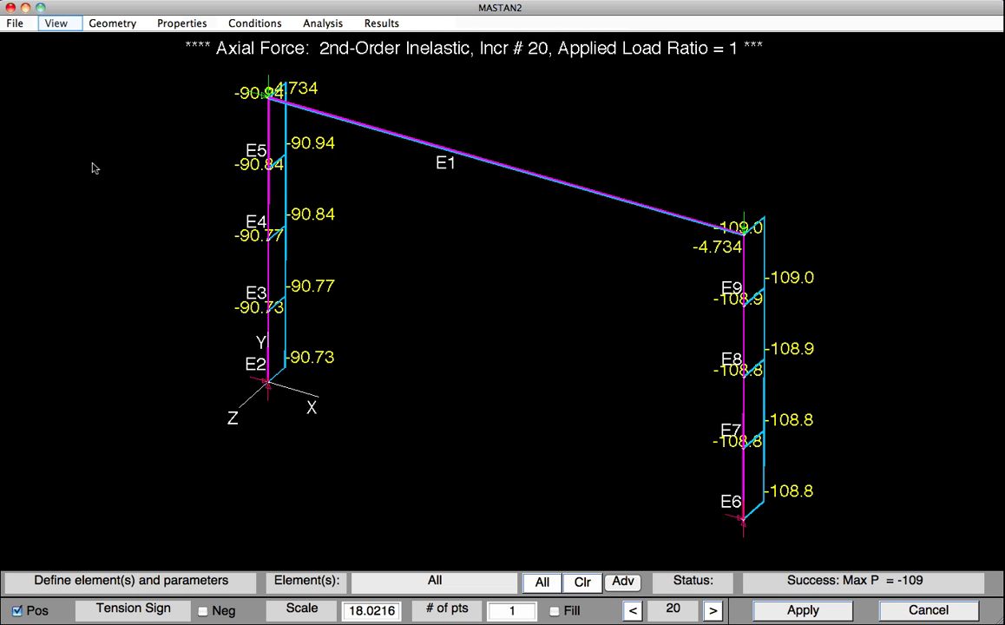
pyautogui.click(57, 25)
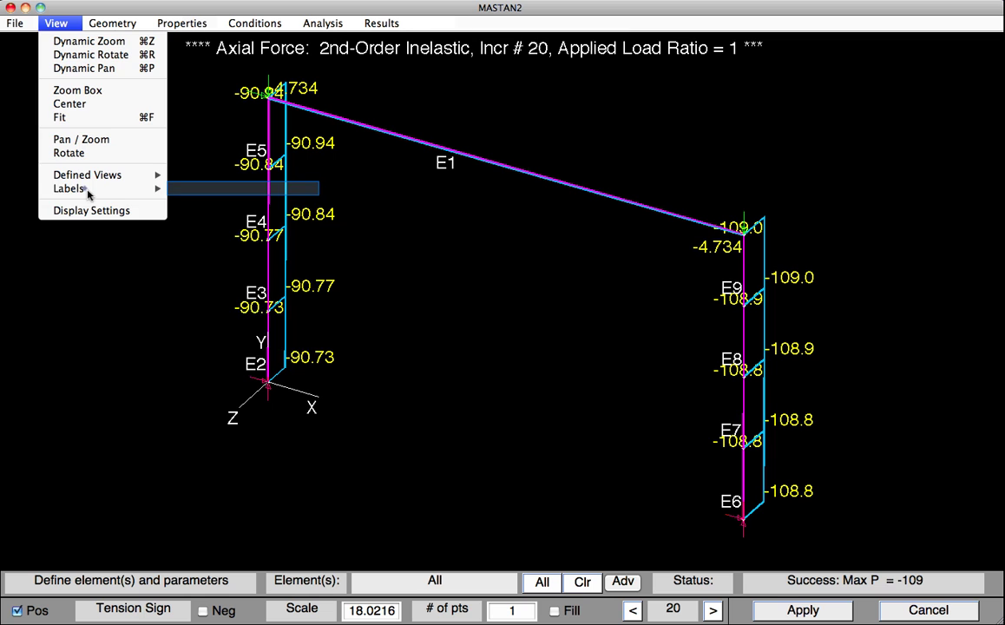
pyautogui.moveTo(77, 188)
pyautogui.click(202, 225)
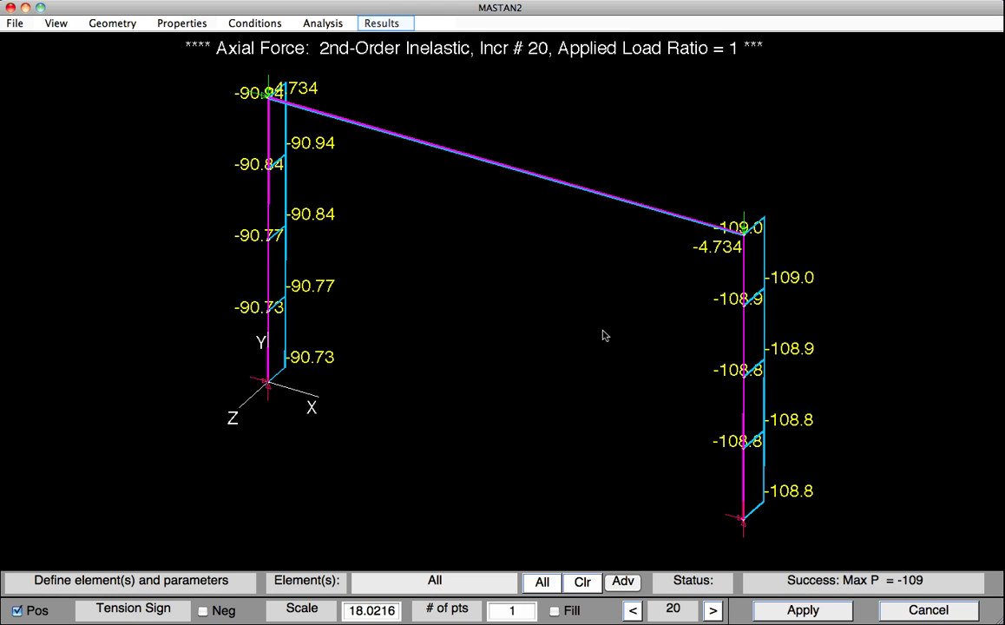
# Step: Draw the Moment Z diagram at increment 20, peaking at 1087 at the beam end
pyautogui.click(382, 23)
pyautogui.moveTo(444, 42)
pyautogui.click(532, 162)
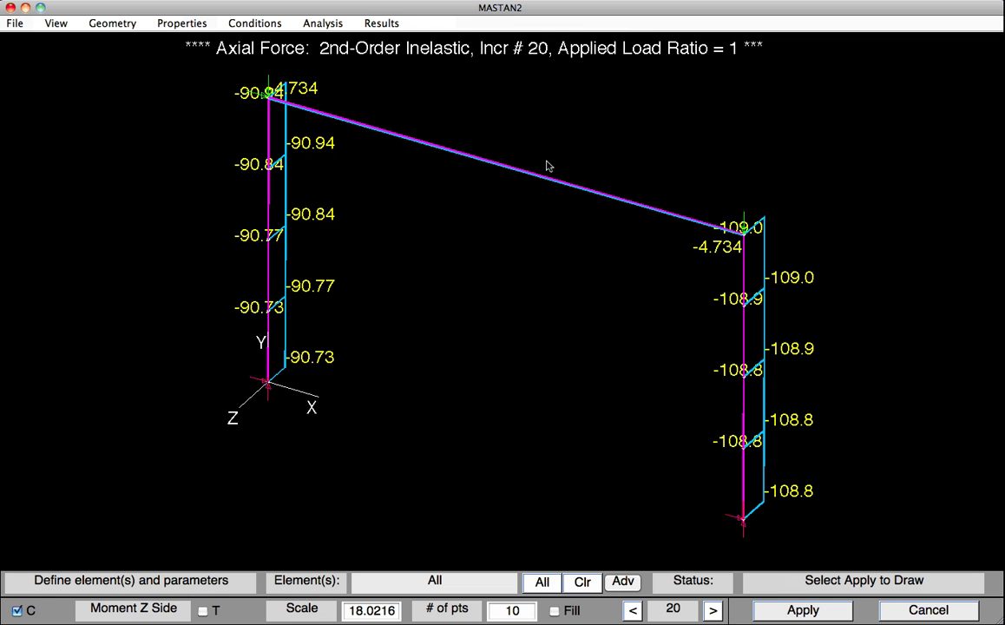
pyautogui.click(799, 610)
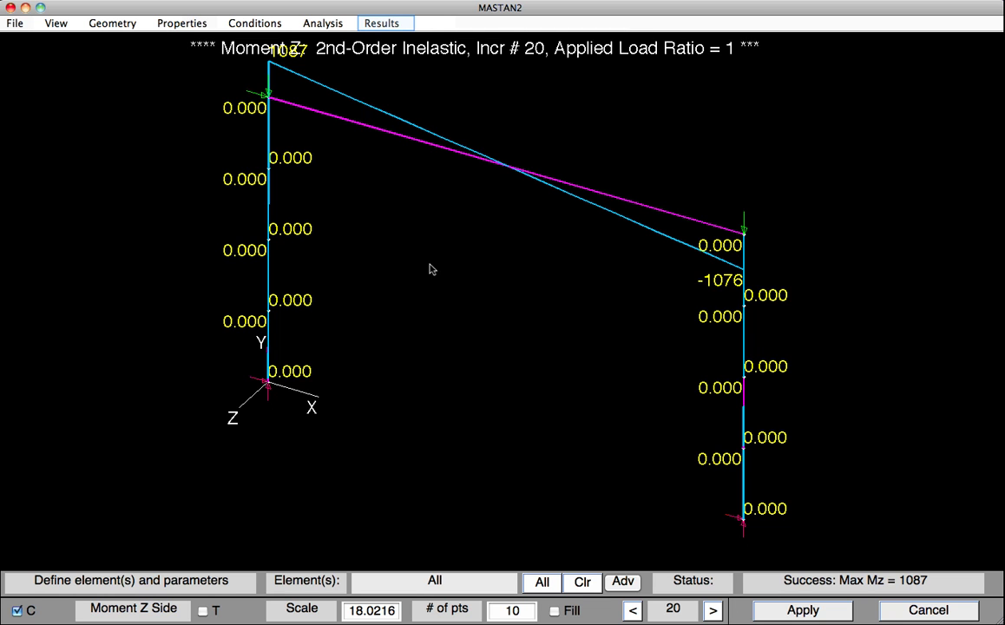
# Step: Draw the Moment Y diagram at increment 20, reaching -1087 at its maximum
pyautogui.click(379, 26)
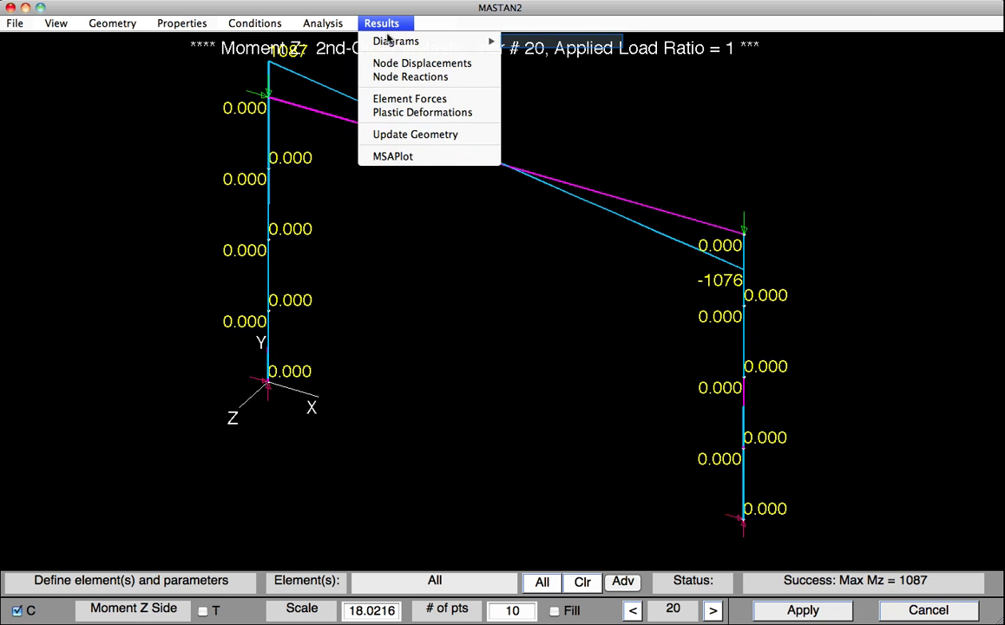
pyautogui.moveTo(390, 46)
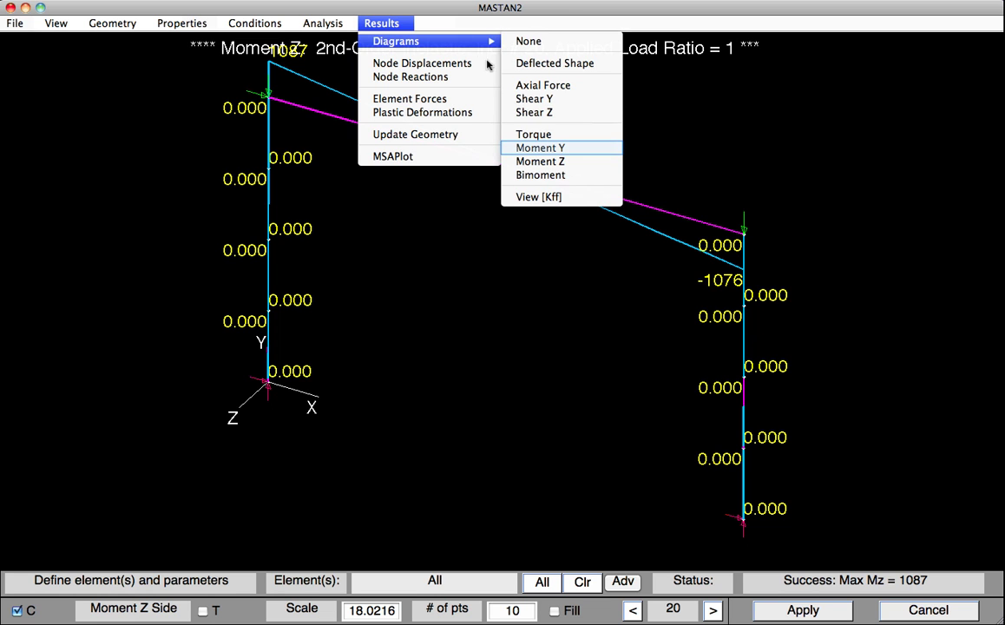
pyautogui.click(539, 149)
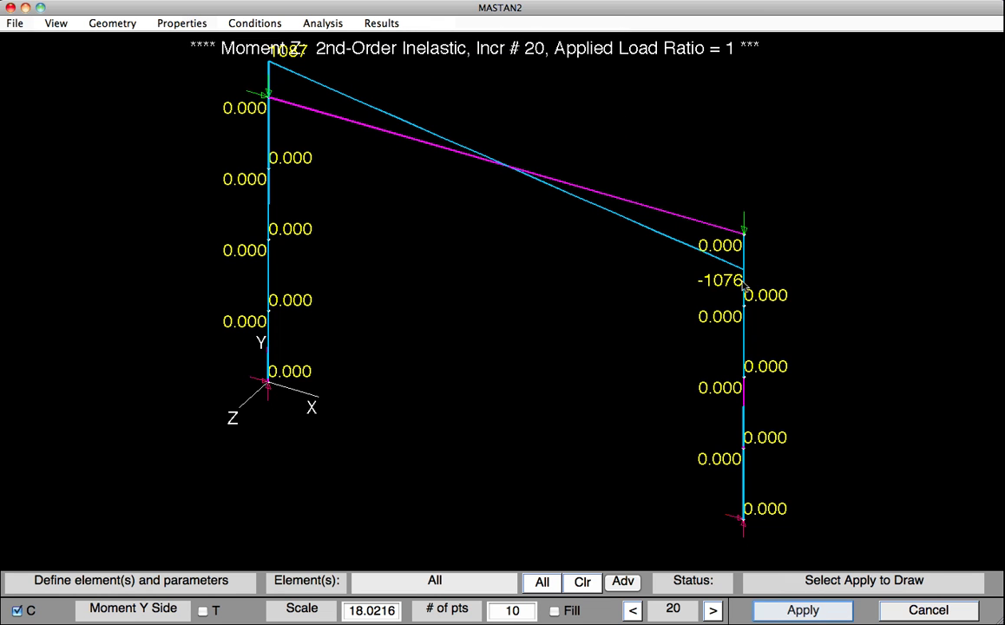
pyautogui.click(802, 610)
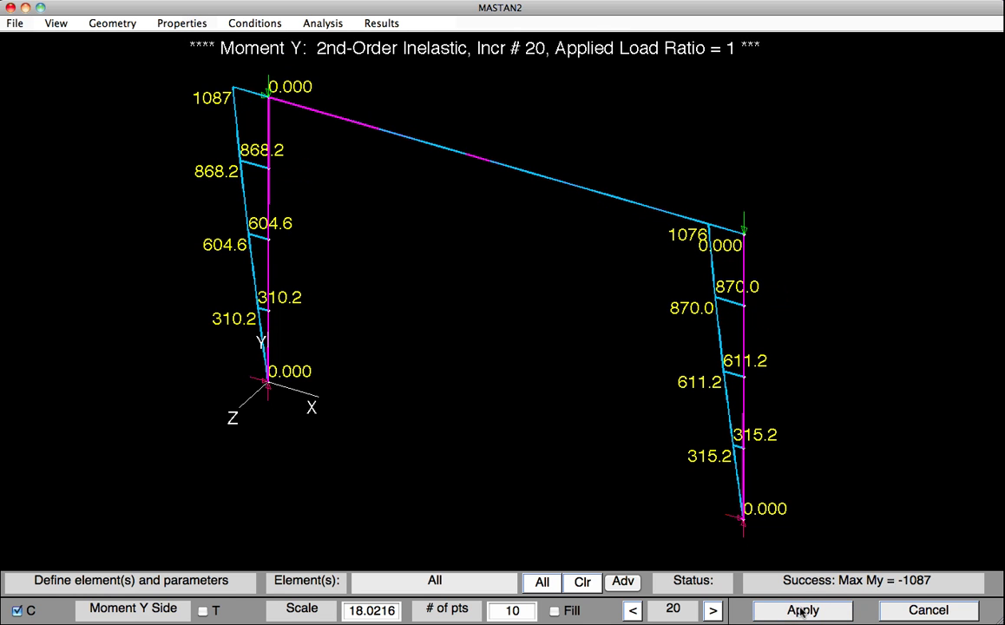